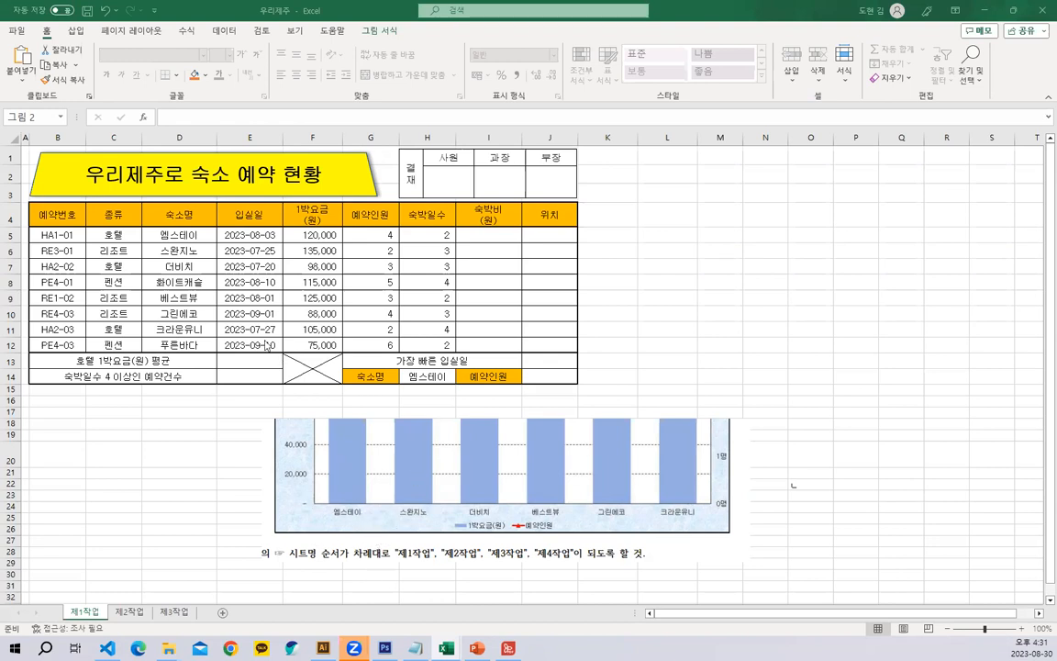
Step: Fill the lodging name cells D5, D6 and D7 with dark gold to mark the chart data
{"action": "left_click", "coordinate": [162, 231]}
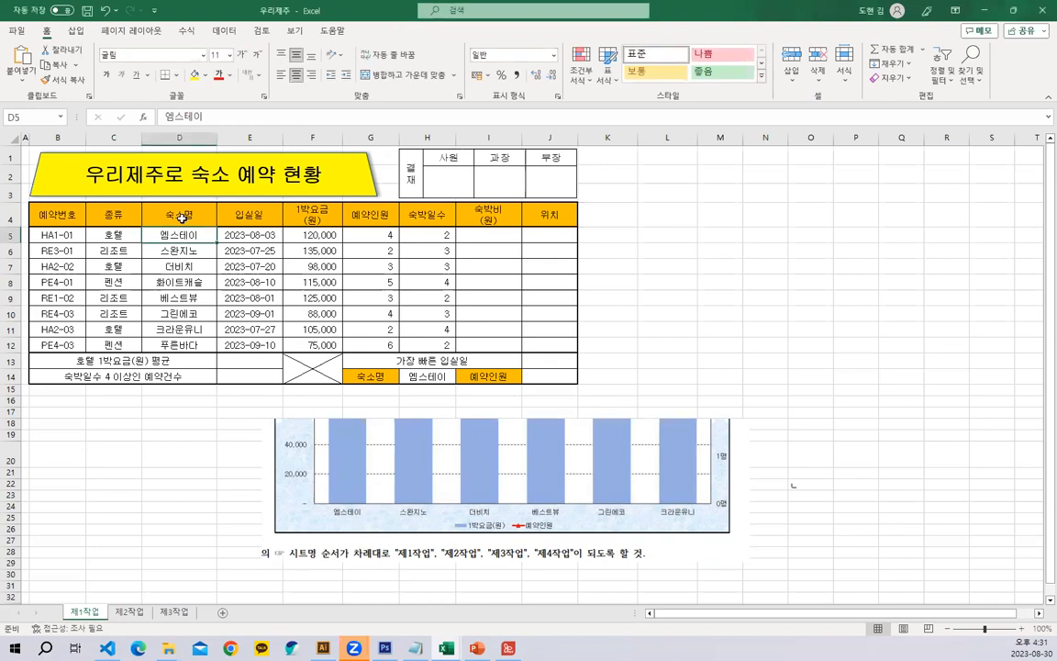
{"action": "left_click", "coordinate": [205, 74]}
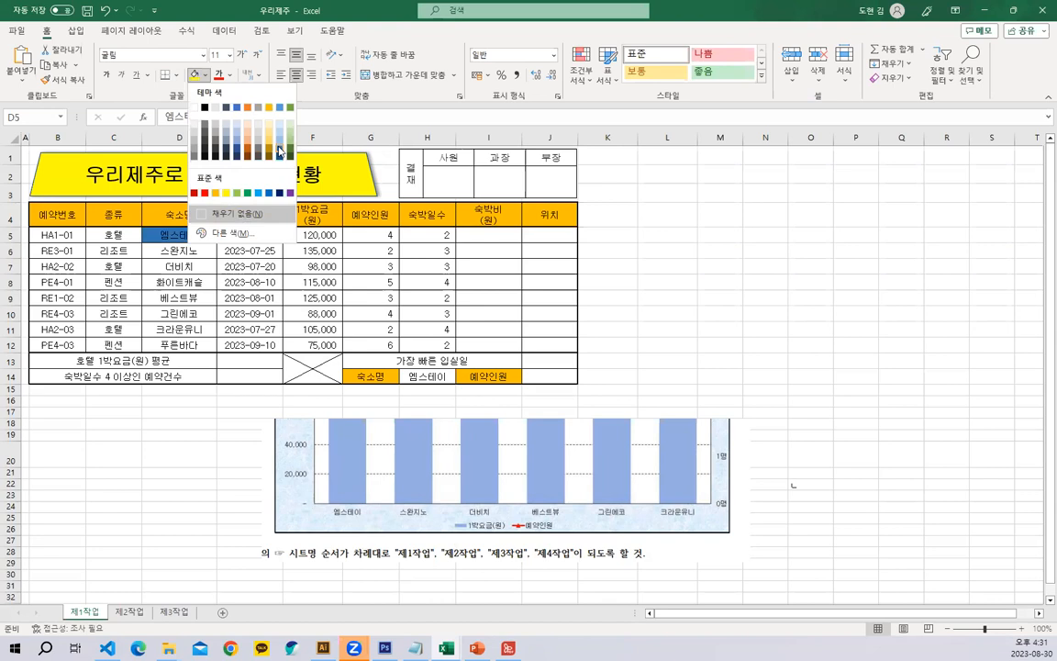
{"action": "left_click", "coordinate": [245, 143]}
{"action": "left_click", "coordinate": [183, 254]}
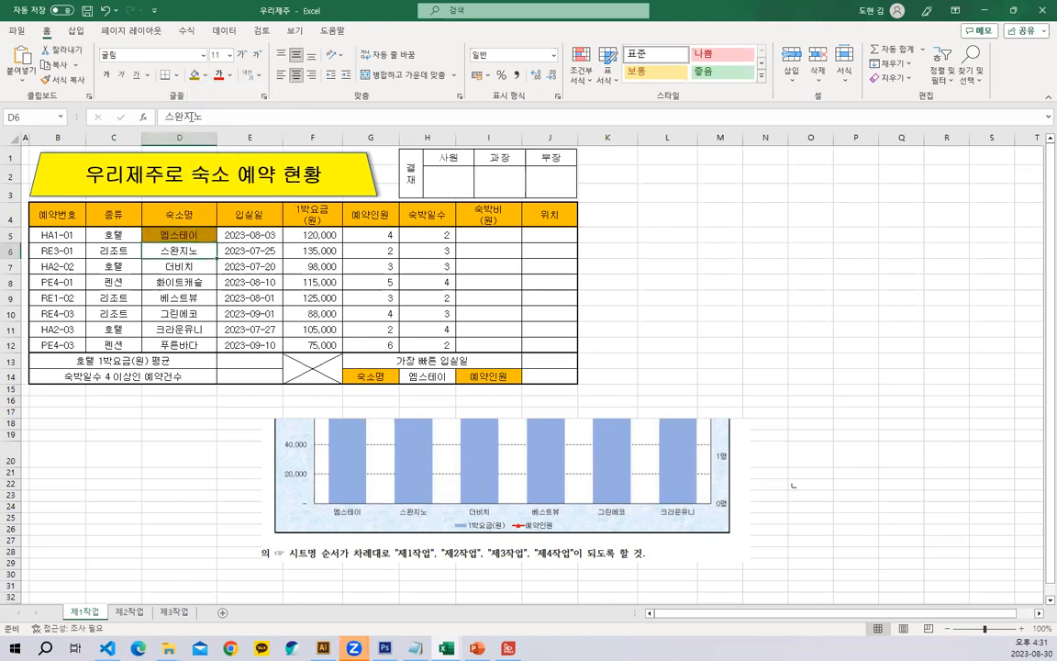
{"action": "left_click", "coordinate": [194, 74]}
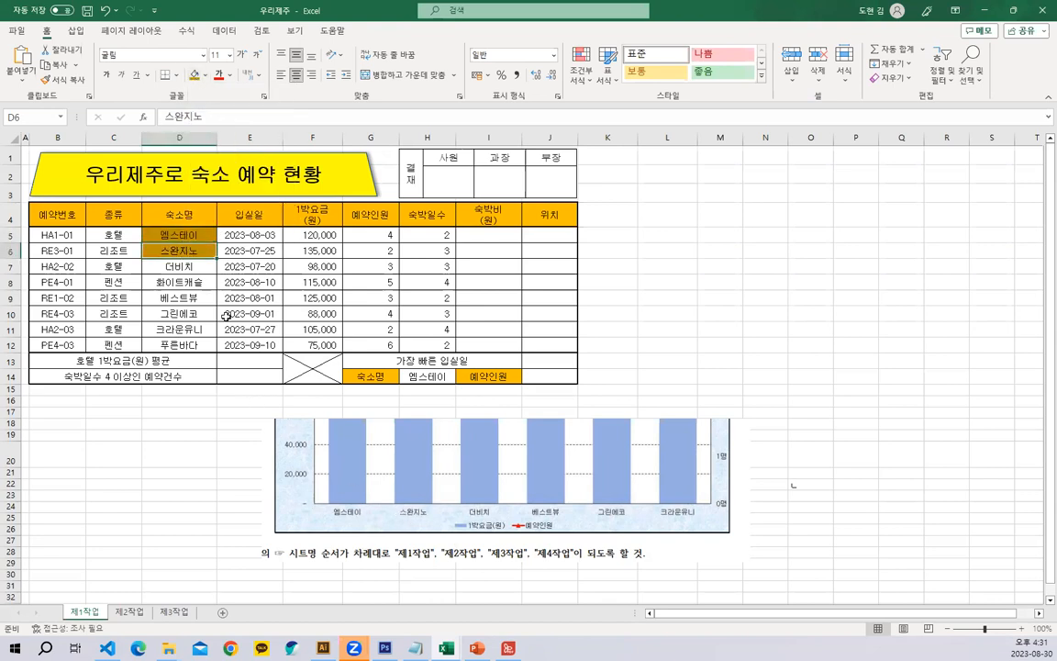
{"action": "left_click", "coordinate": [178, 266]}
{"action": "left_click", "coordinate": [194, 73]}
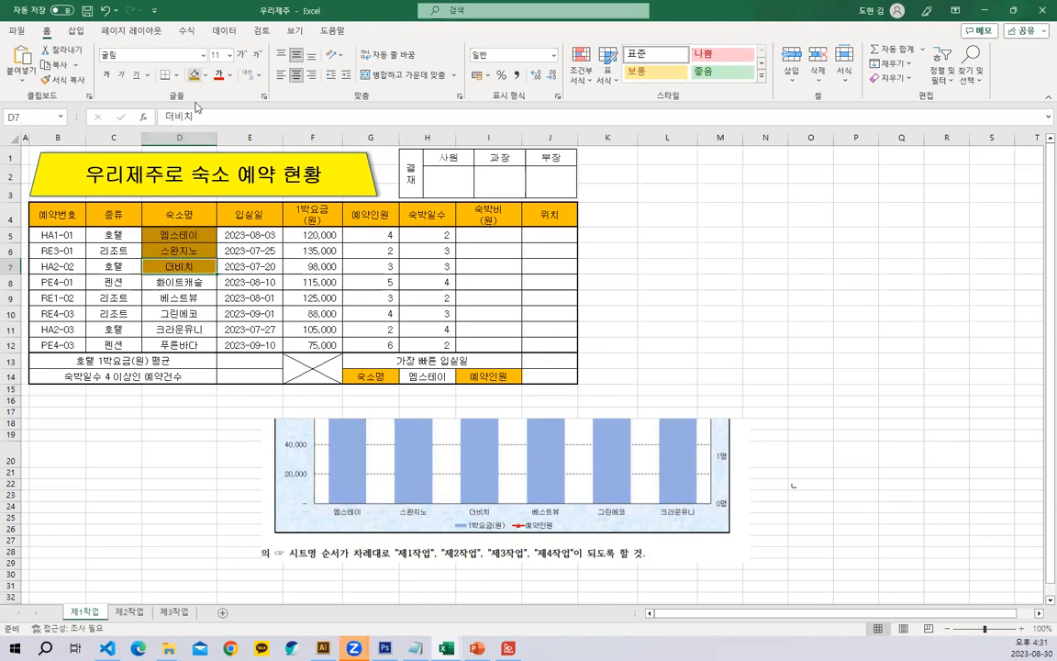
Step: Apply the same dark gold fill to the lodging names in D9, D10 and D11
{"action": "left_click", "coordinate": [176, 299]}
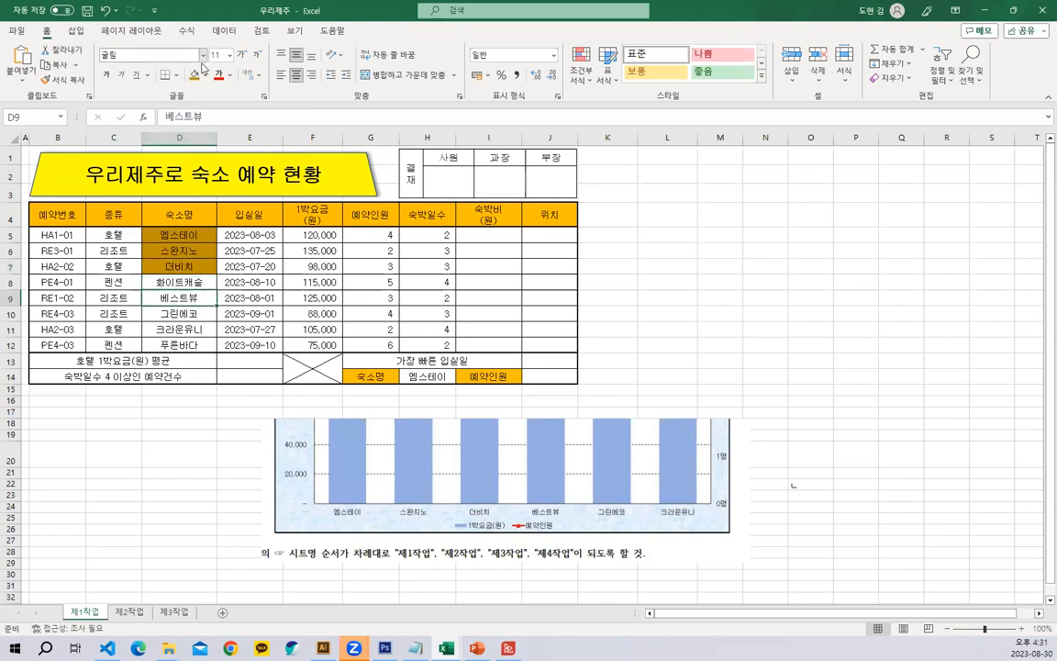
{"action": "left_click", "coordinate": [195, 73]}
{"action": "left_click", "coordinate": [169, 314]}
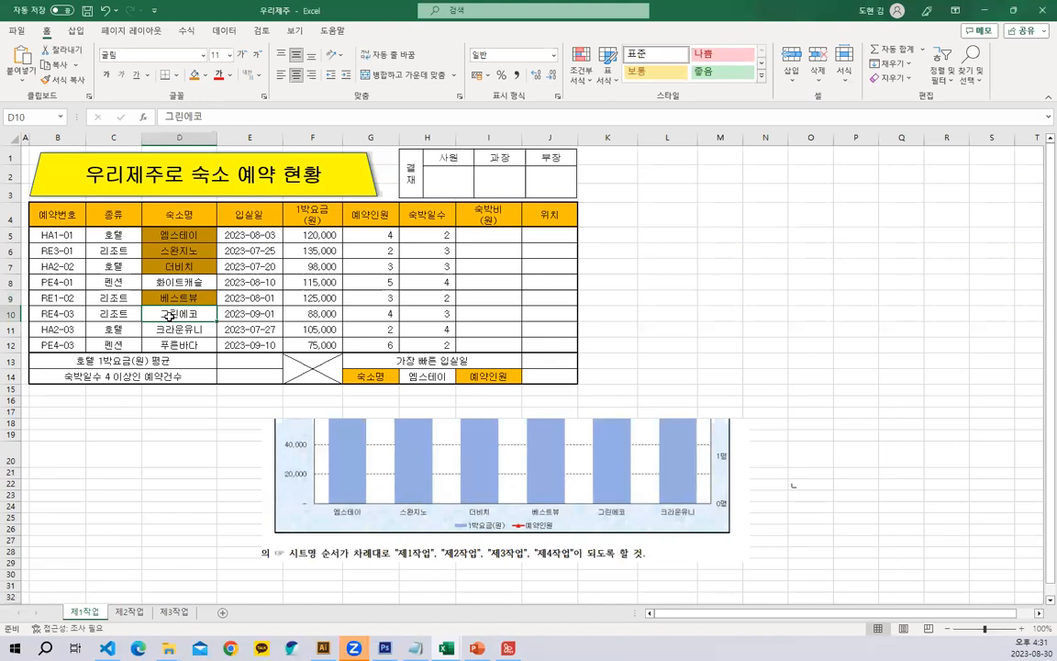
{"action": "left_click", "coordinate": [194, 75]}
{"action": "left_click", "coordinate": [176, 328]}
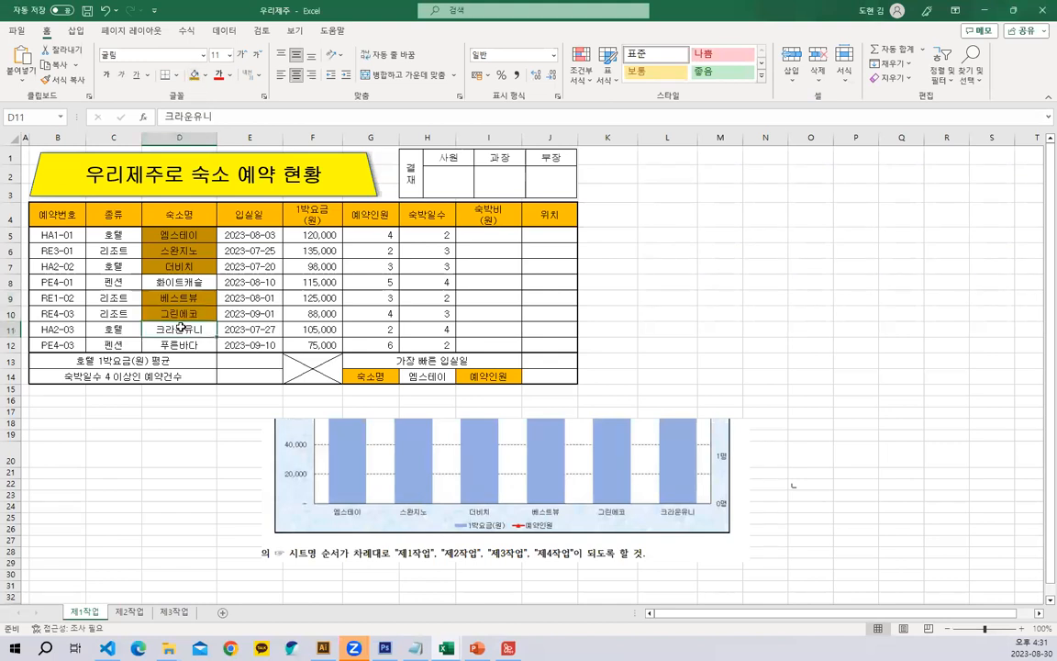
{"action": "left_click", "coordinate": [195, 77]}
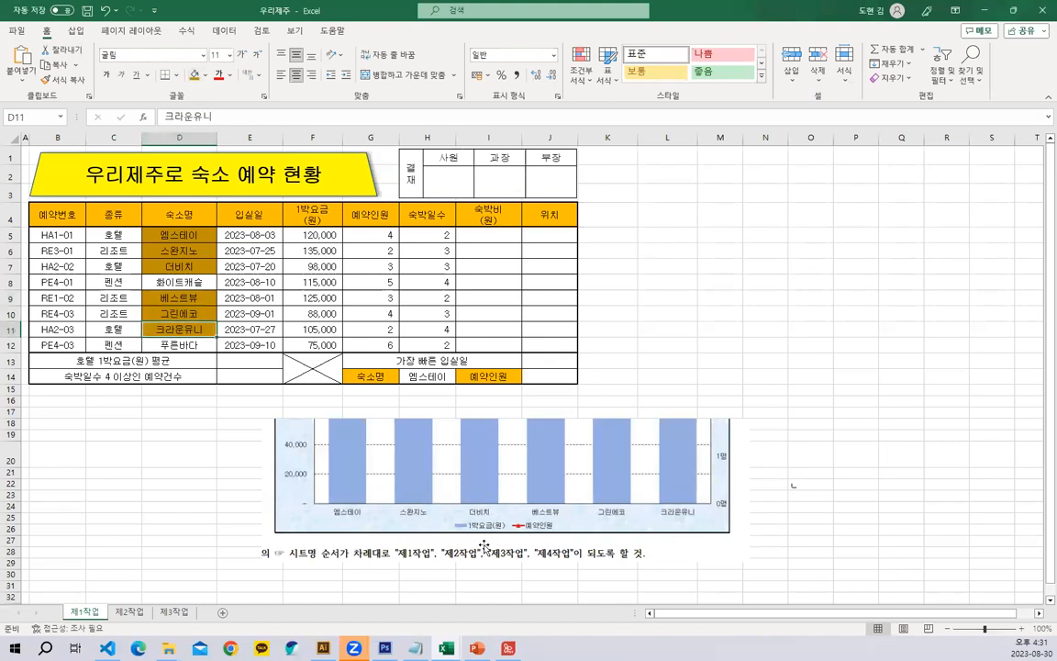
Step: Apply the dark gold fill to the nightly rates and guest counts in F5:G7 and F9:G11, skipping row 8
{"action": "left_click_drag", "start_coordinate": [316, 236], "coordinate": [312, 329]}
{"action": "left_click", "coordinate": [194, 77]}
{"action": "left_click", "coordinate": [201, 79]}
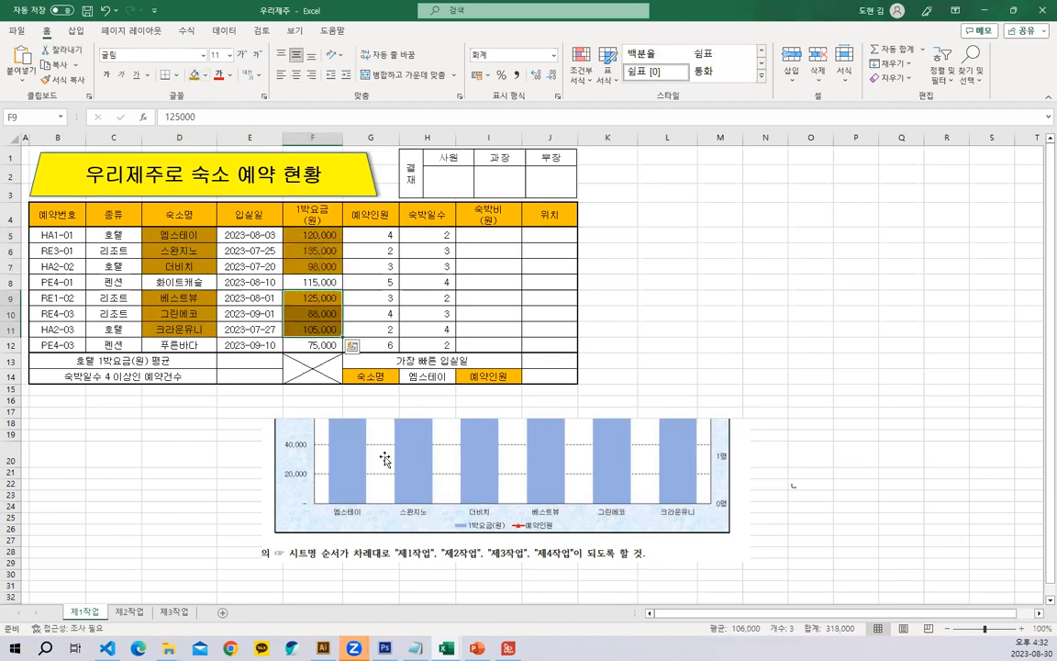
{"action": "left_click_drag", "start_coordinate": [367, 236], "coordinate": [368, 329]}
{"action": "left_click", "coordinate": [192, 75]}
{"action": "left_click", "coordinate": [195, 76]}
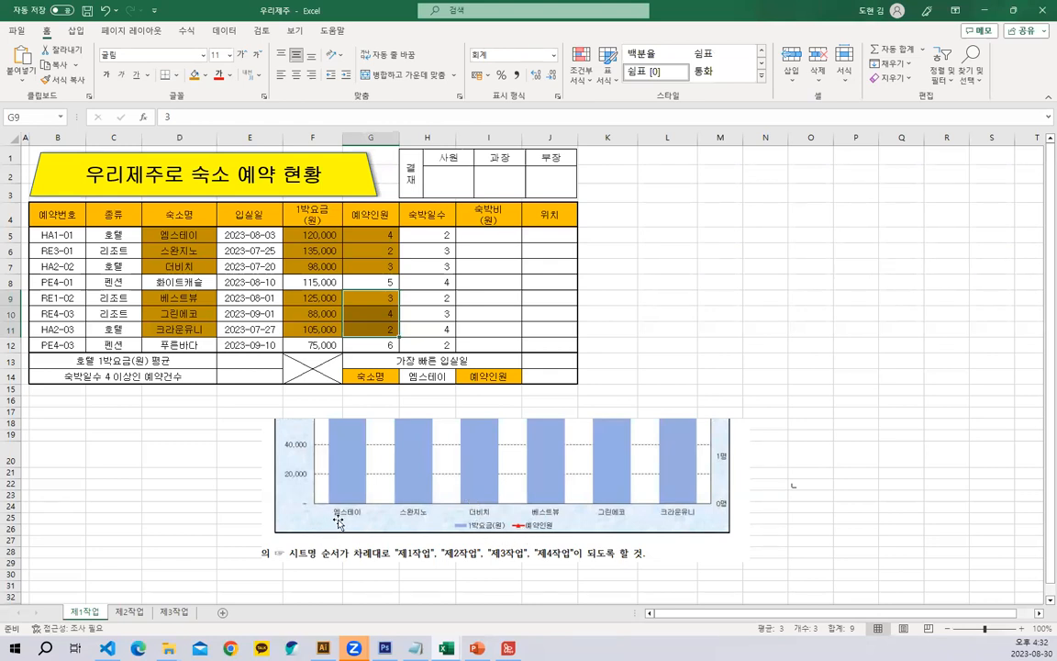
Step: Check the highlighted lodging names one by one against the category labels in the reference chart picture
{"action": "left_click", "coordinate": [182, 236]}
{"action": "left_click", "coordinate": [158, 253]}
{"action": "left_click", "coordinate": [194, 269]}
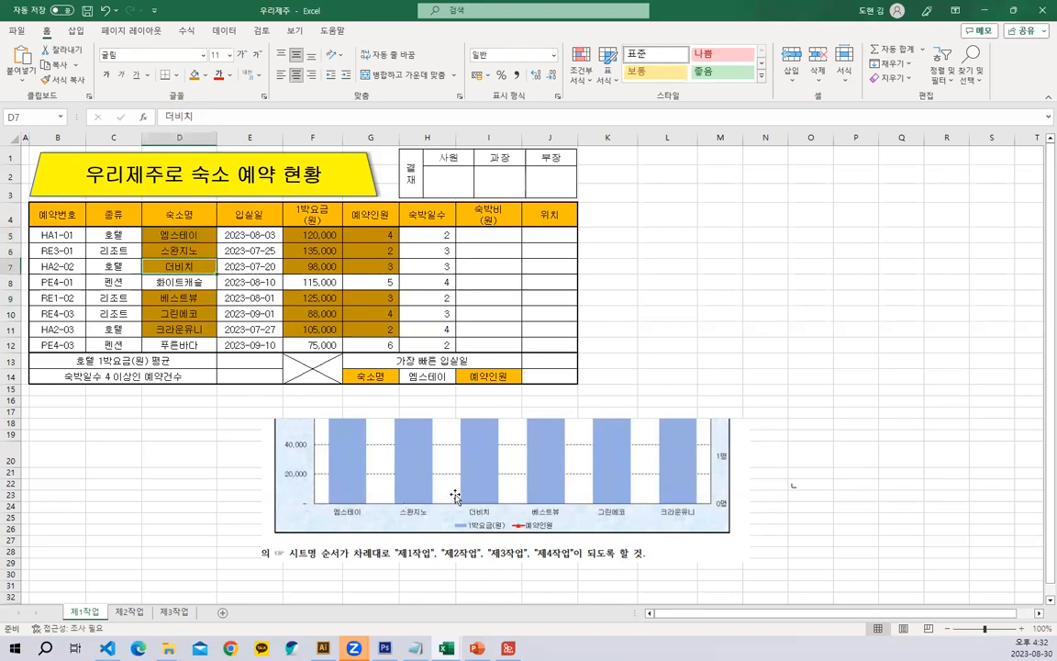
{"action": "left_click", "coordinate": [191, 297]}
{"action": "left_click", "coordinate": [183, 313]}
{"action": "left_click", "coordinate": [183, 329]}
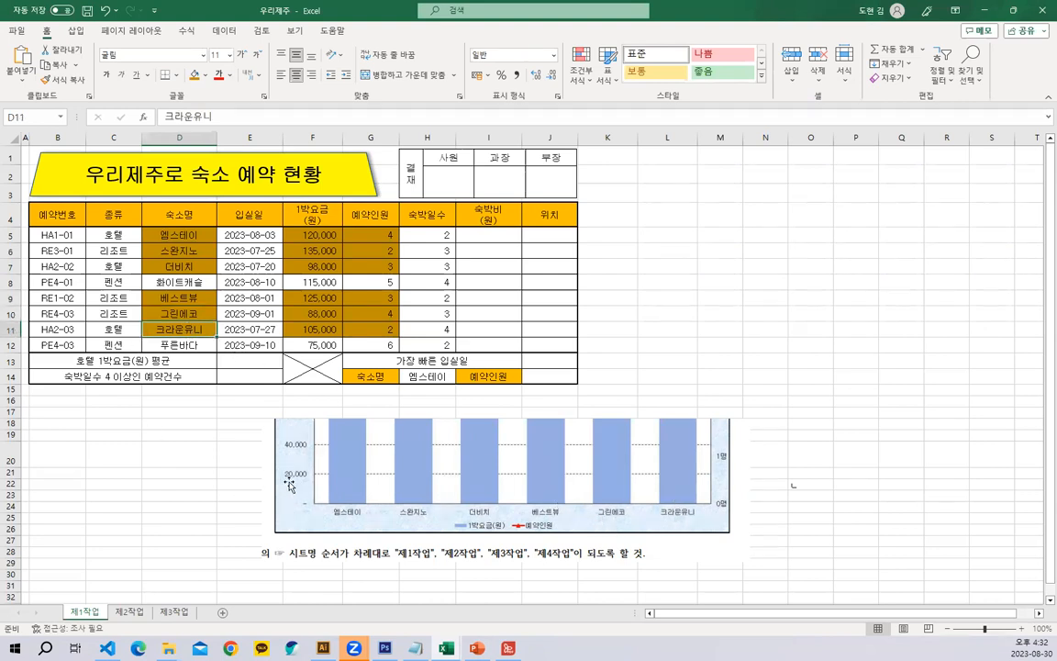
Step: Delete the reference chart picture below the table
{"action": "left_click", "coordinate": [548, 563]}
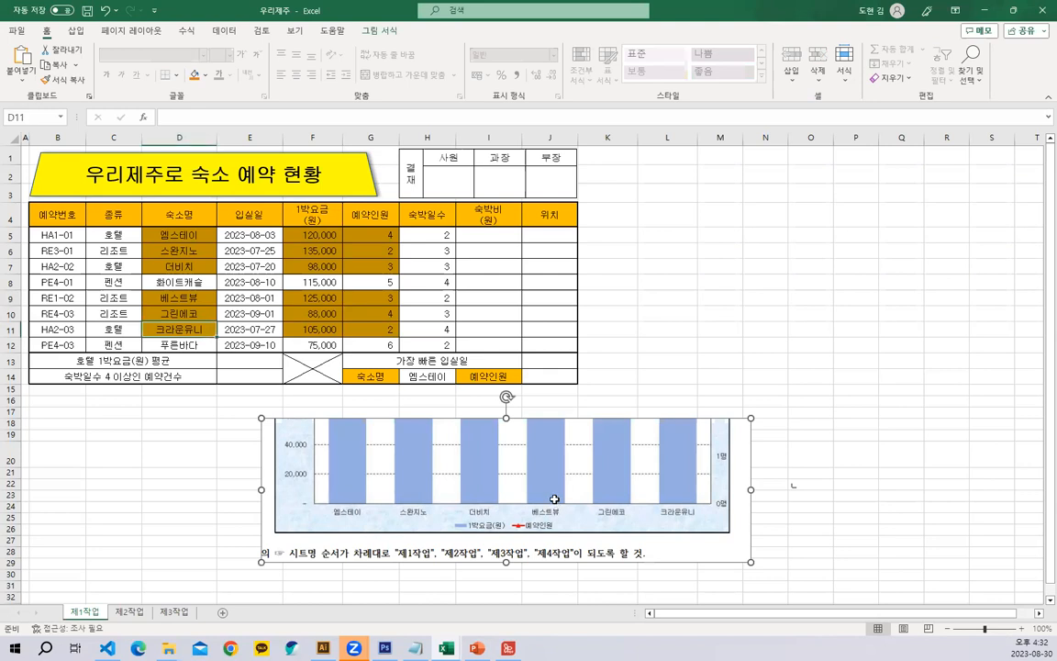
{"action": "key", "text": "Delete"}
{"action": "left_click", "coordinate": [384, 531]}
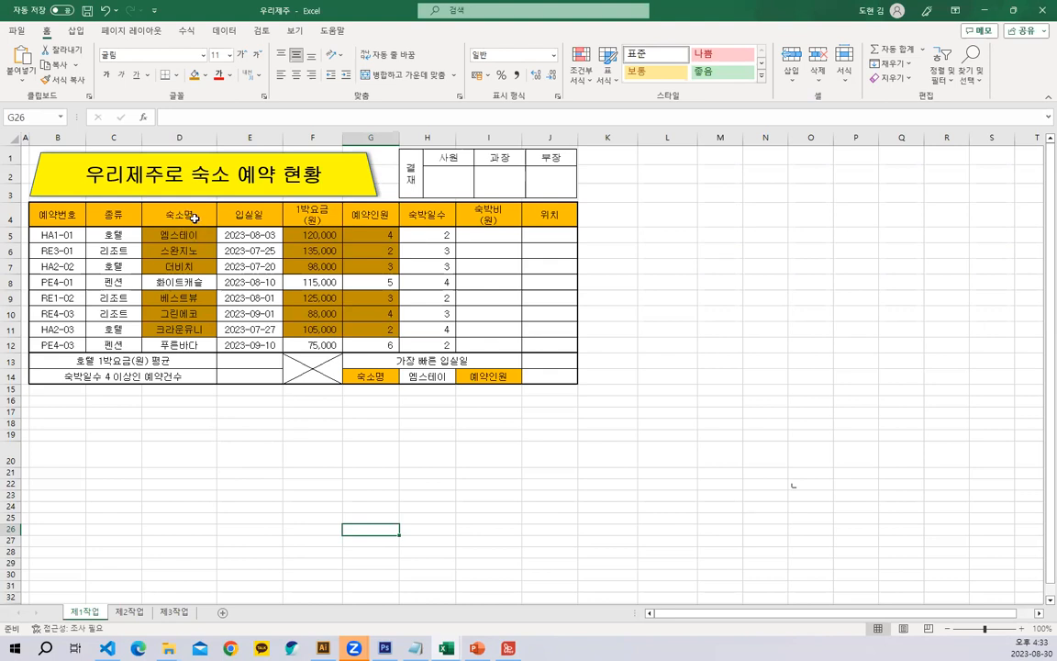
{"action": "left_click_drag", "start_coordinate": [190, 214], "coordinate": [198, 266]}
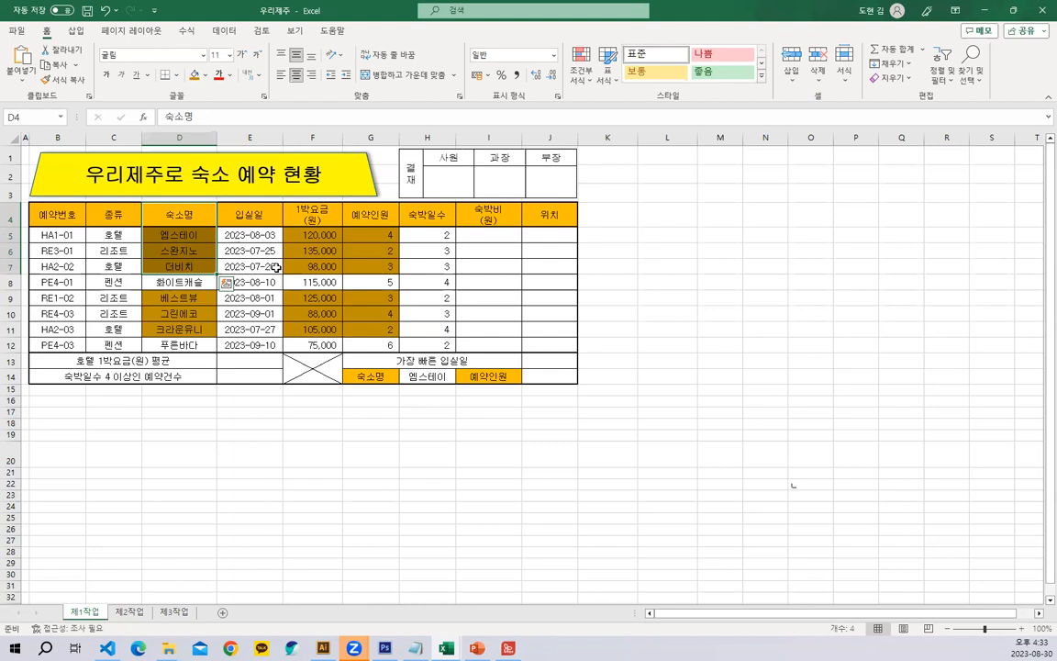
{"action": "left_click_drag", "start_coordinate": [312, 216], "coordinate": [361, 260], "text": "ctrl"}
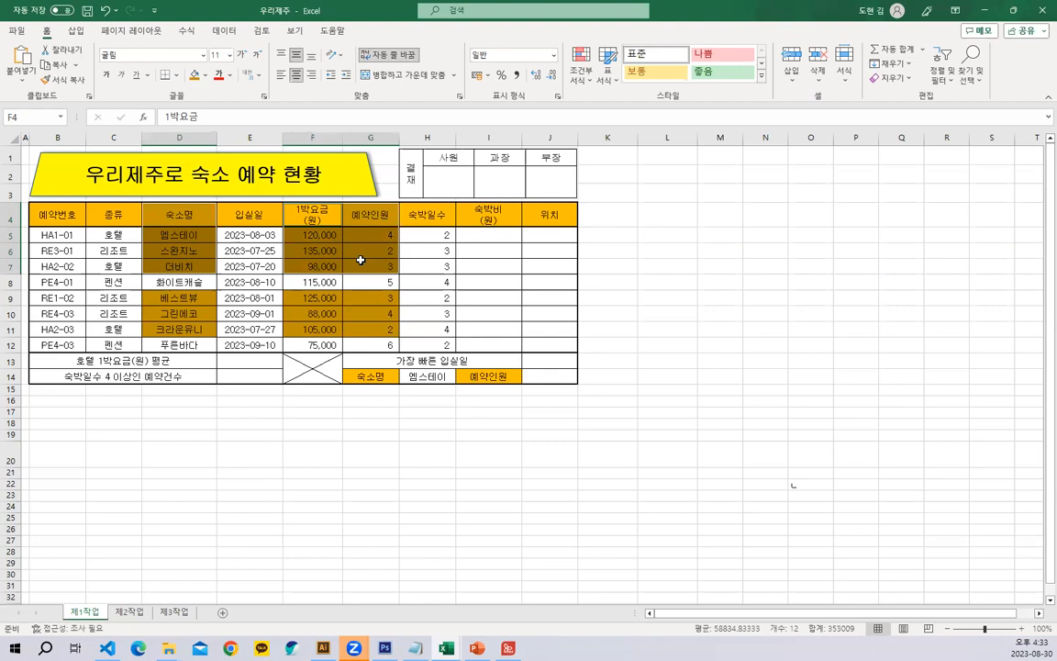
{"action": "left_click_drag", "start_coordinate": [185, 301], "coordinate": [184, 329], "text": "ctrl"}
{"action": "left_click_drag", "start_coordinate": [312, 299], "coordinate": [345, 332], "text": "ctrl"}
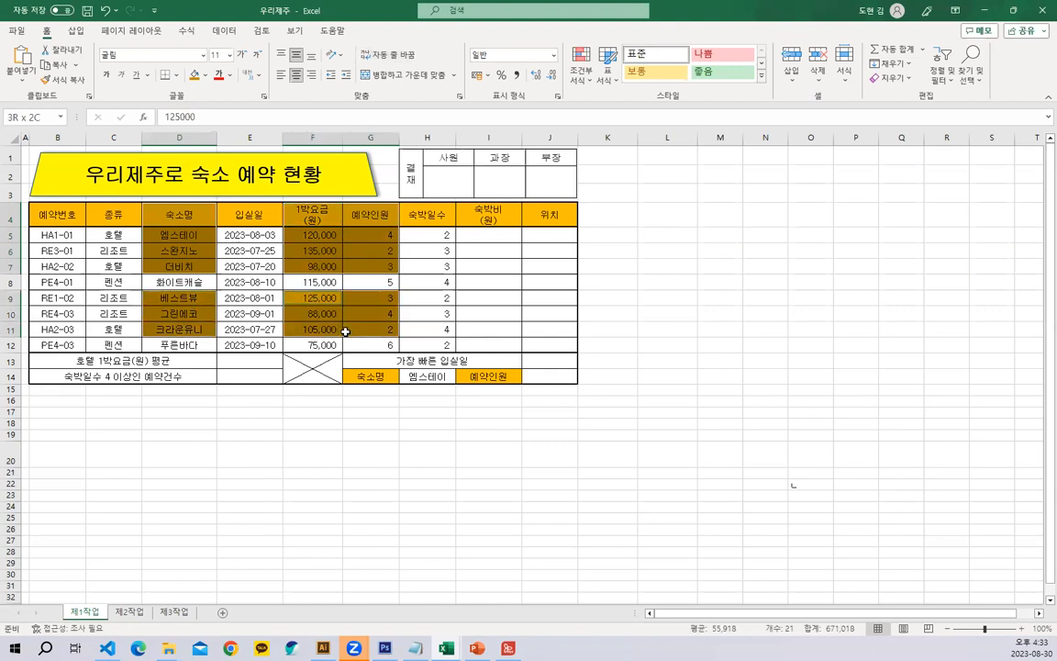
{"action": "left_click", "coordinate": [427, 450]}
Step: Insert a 2-D clustered column chart from D4:D7, F4:G7, D9:D11 and F9:G11
{"action": "left_click_drag", "start_coordinate": [178, 217], "coordinate": [186, 266]}
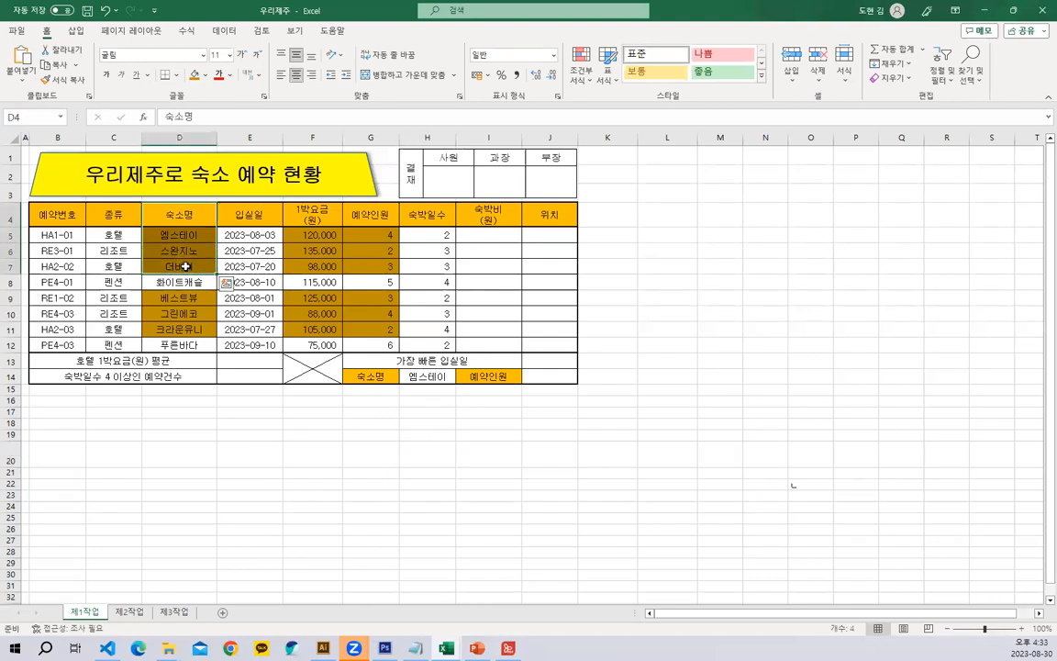
{"action": "left_click_drag", "start_coordinate": [304, 205], "coordinate": [361, 264], "text": "ctrl"}
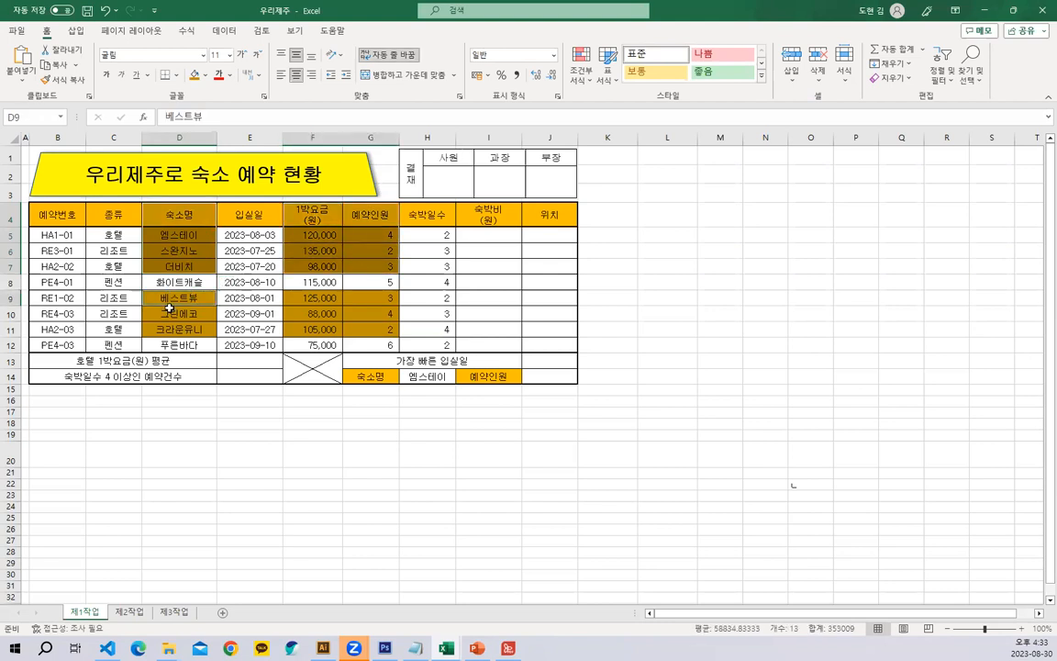
{"action": "left_click_drag", "start_coordinate": [174, 297], "coordinate": [179, 329], "text": "ctrl"}
{"action": "left_click_drag", "start_coordinate": [316, 298], "coordinate": [367, 328], "text": "ctrl"}
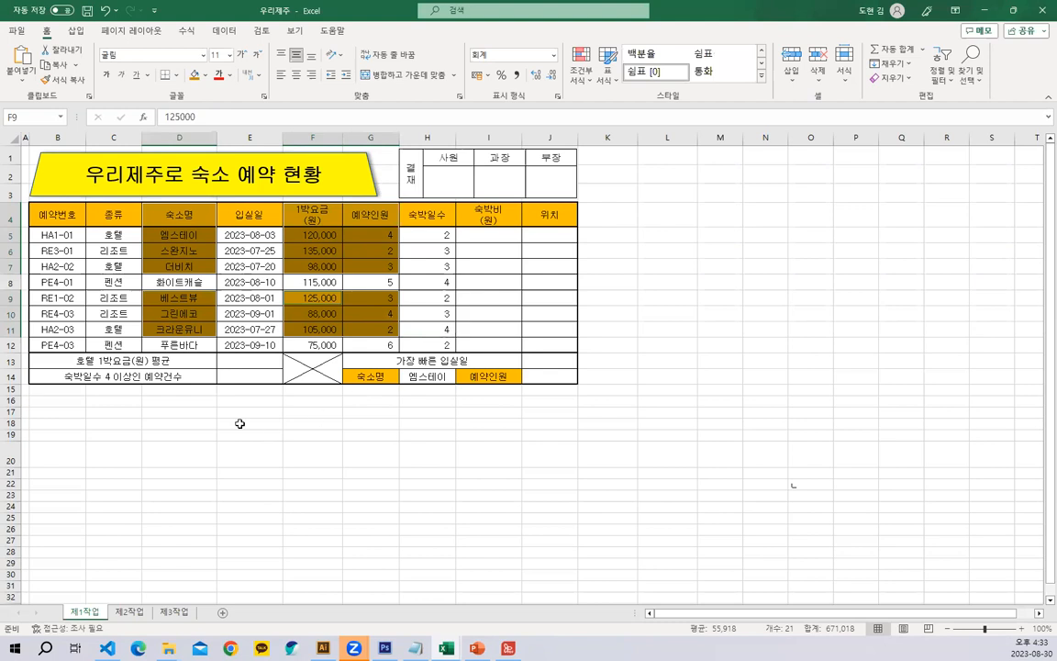
{"action": "left_click", "coordinate": [77, 32]}
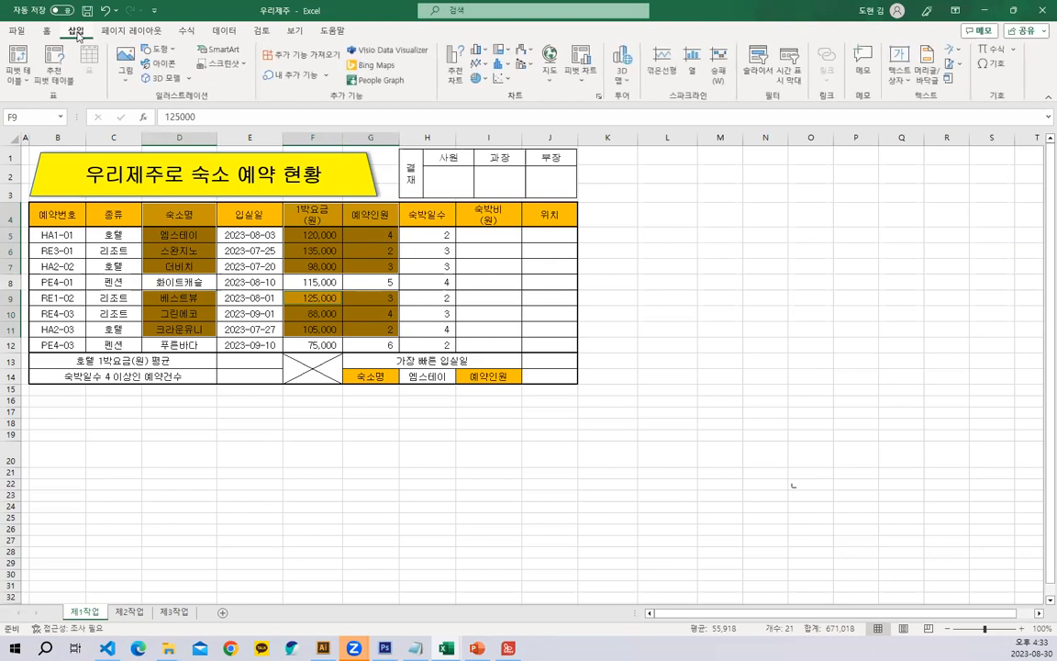
{"action": "left_click", "coordinate": [485, 53]}
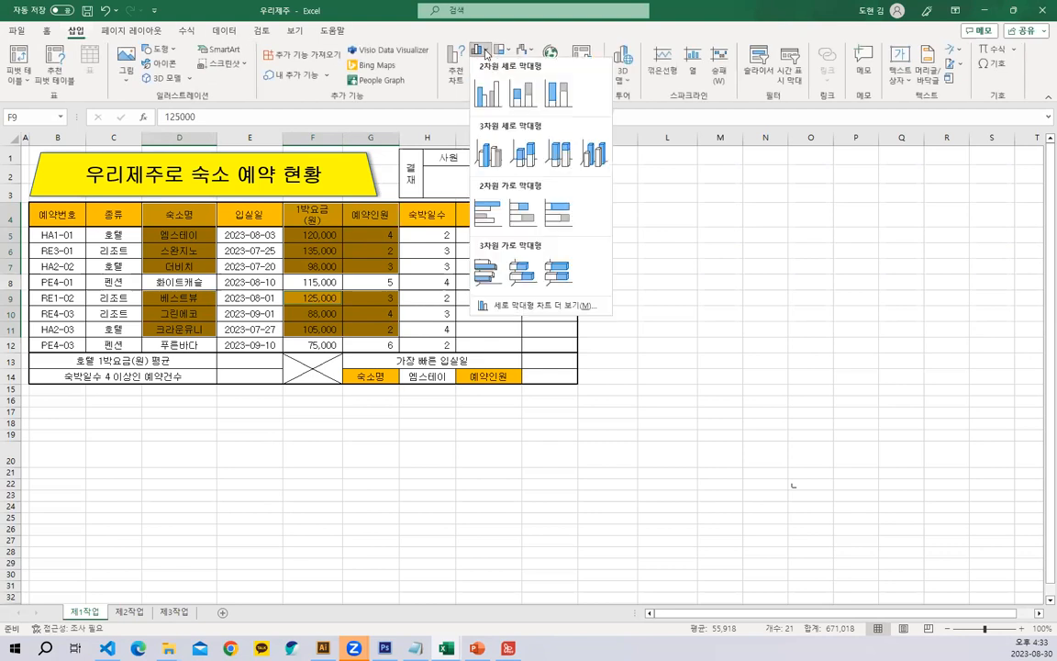
{"action": "left_click", "coordinate": [489, 94]}
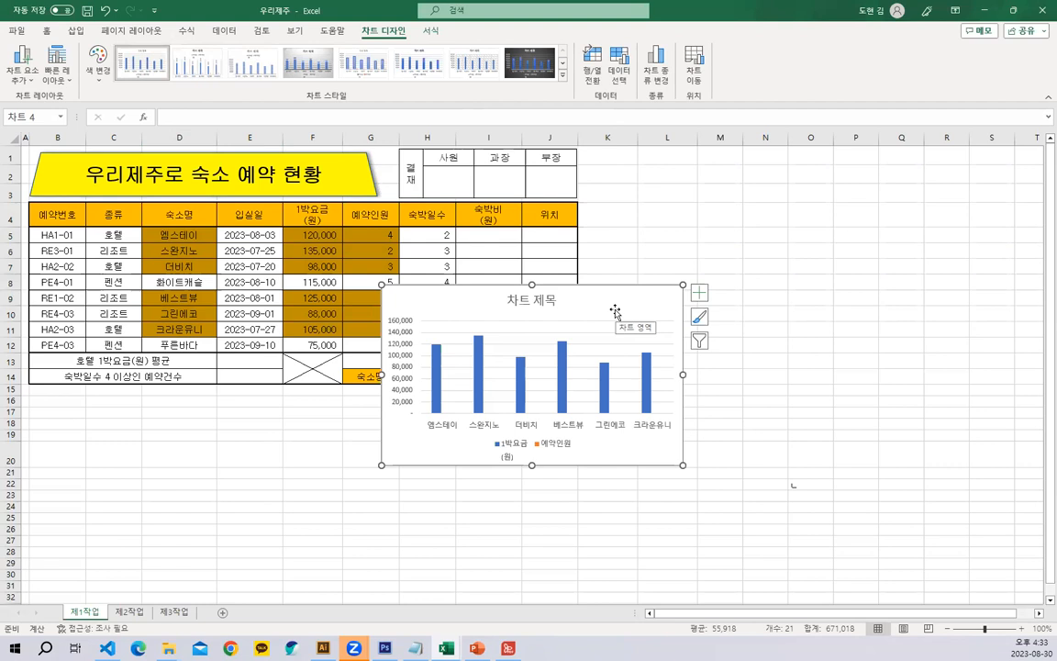
Step: Try to insert a second 2-D clustered column chart from the header and highlighted cells, with some cells selected twice
{"action": "left_click", "coordinate": [184, 239]}
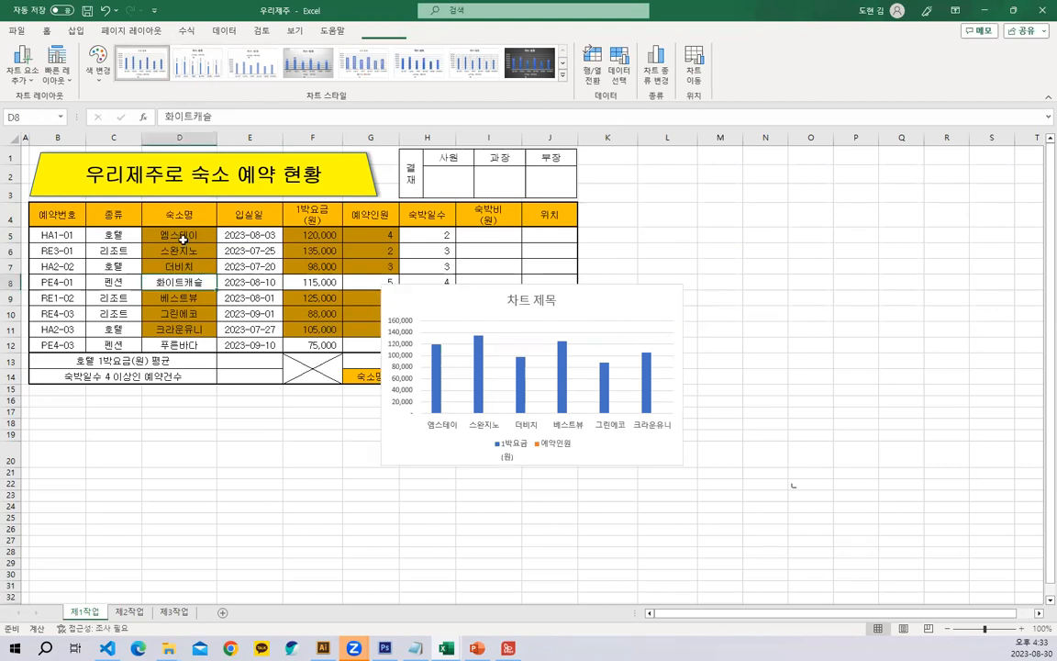
{"action": "left_click_drag", "start_coordinate": [184, 215], "coordinate": [184, 266]}
{"action": "left_click", "coordinate": [332, 232], "text": "ctrl"}
{"action": "left_click_drag", "start_coordinate": [321, 217], "coordinate": [368, 267]}
{"action": "left_click", "coordinate": [195, 270], "text": "ctrl"}
{"action": "left_click", "coordinate": [339, 267], "text": "ctrl"}
{"action": "left_click_drag", "start_coordinate": [202, 296], "coordinate": [204, 328]}
{"action": "left_click_drag", "start_coordinate": [310, 298], "coordinate": [365, 328]}
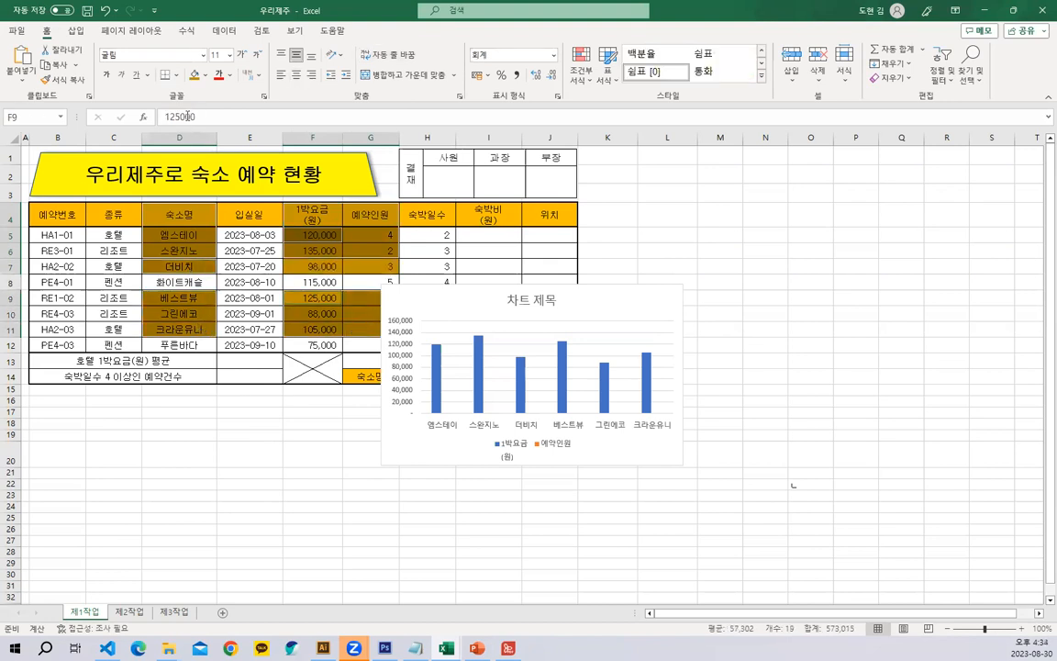
{"action": "left_click", "coordinate": [75, 30]}
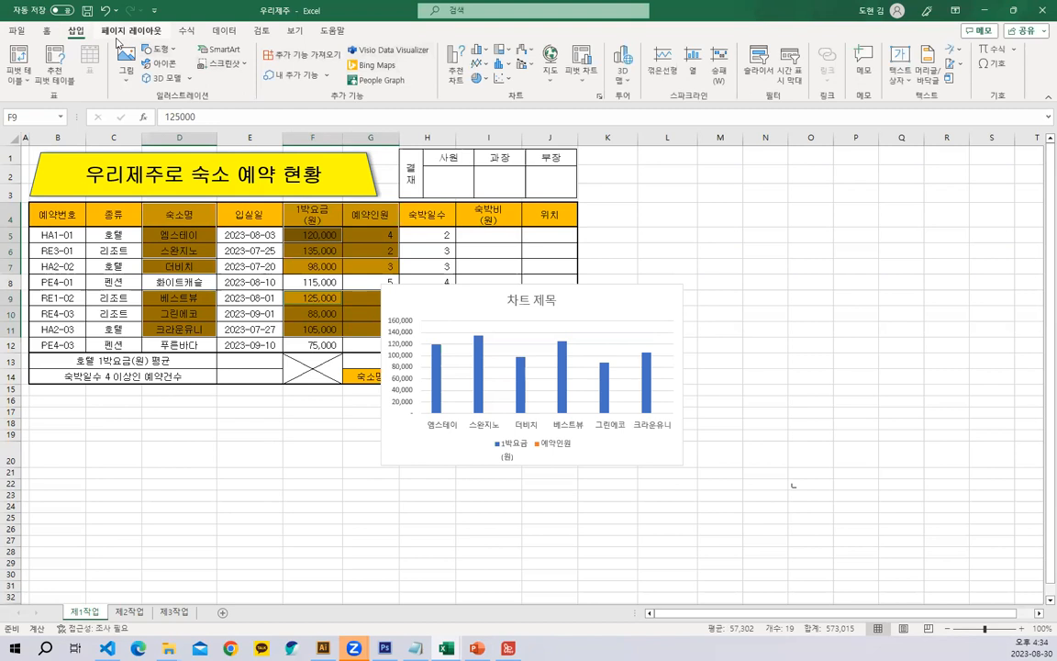
{"action": "left_click", "coordinate": [480, 51]}
{"action": "left_click", "coordinate": [484, 97]}
Step: Move the second chart over the lower rows of the table, clear of the first chart's bars, and delete it
{"action": "left_click_drag", "start_coordinate": [538, 297], "coordinate": [436, 307]}
{"action": "left_click_drag", "start_coordinate": [550, 298], "coordinate": [276, 351]}
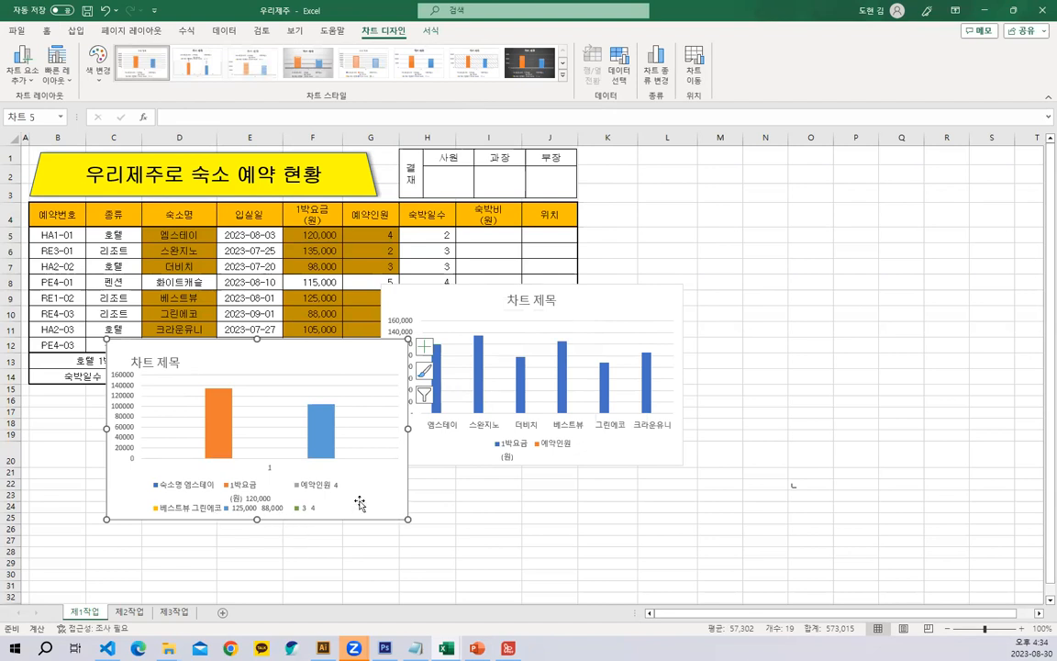
{"action": "left_click", "coordinate": [323, 508]}
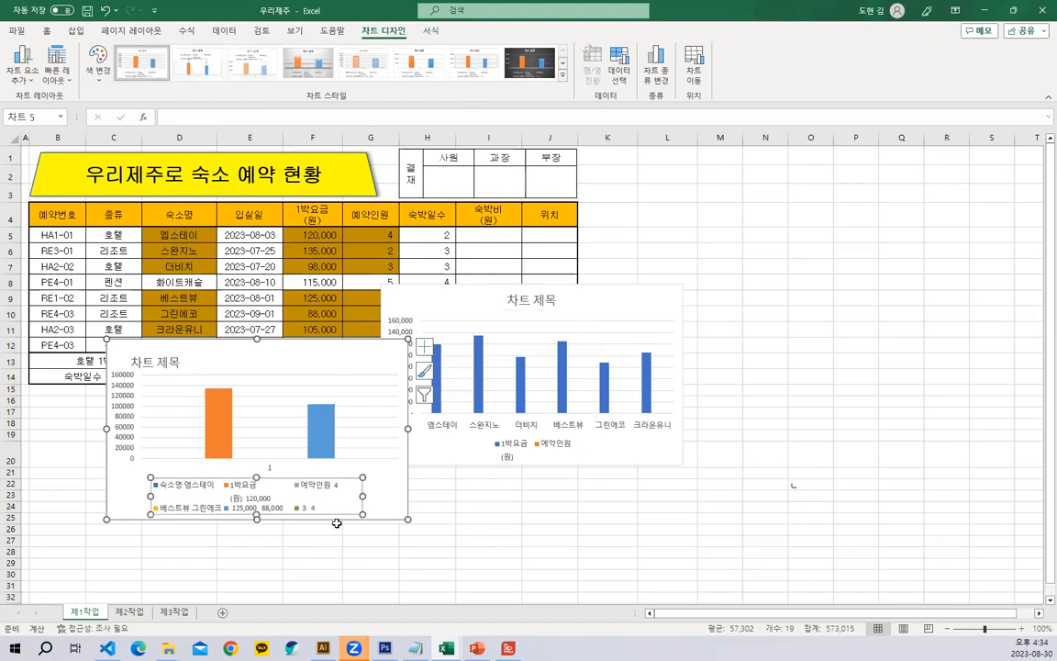
{"action": "left_click", "coordinate": [407, 479]}
{"action": "key", "text": "Delete"}
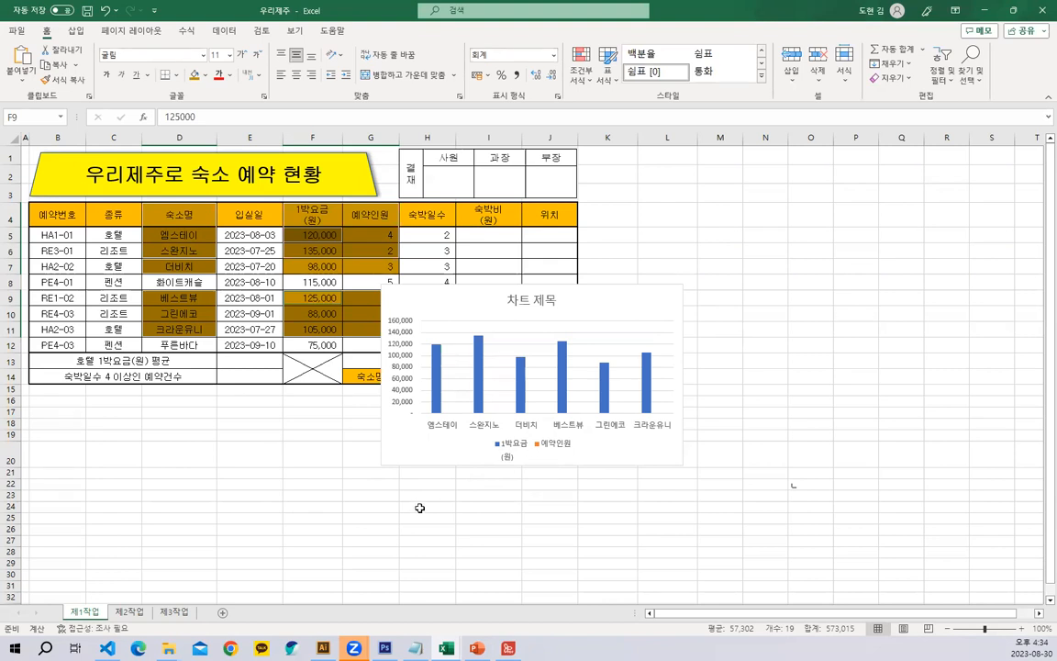
Step: Undo the second chart's deletion, inspect its legend entries, and delete the chart again
{"action": "key", "text": "alt+F1"}
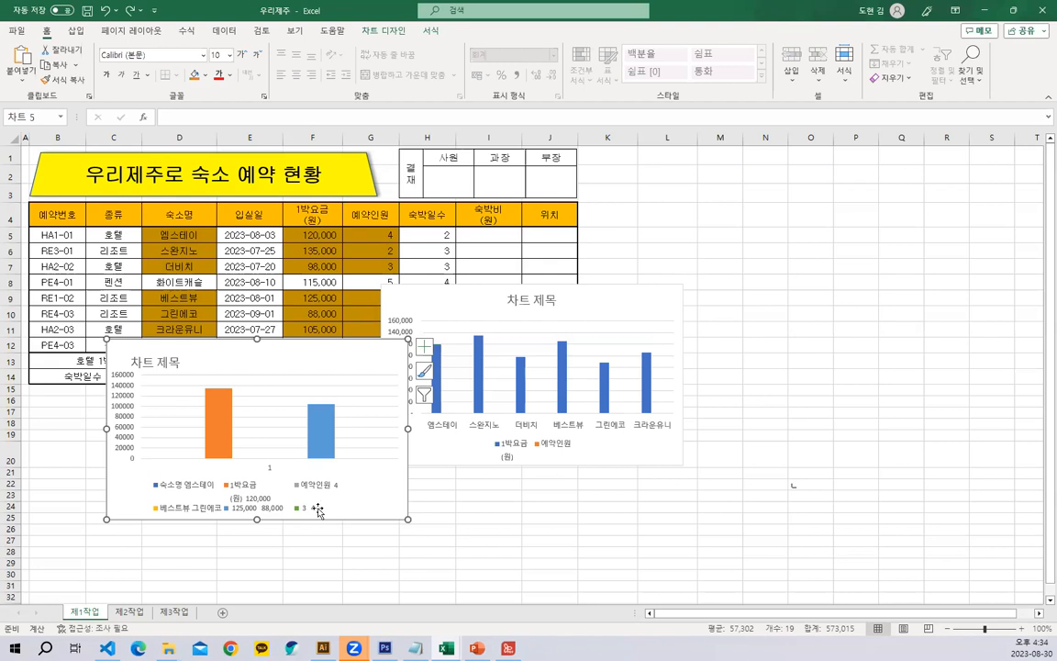
{"action": "left_click", "coordinate": [341, 502]}
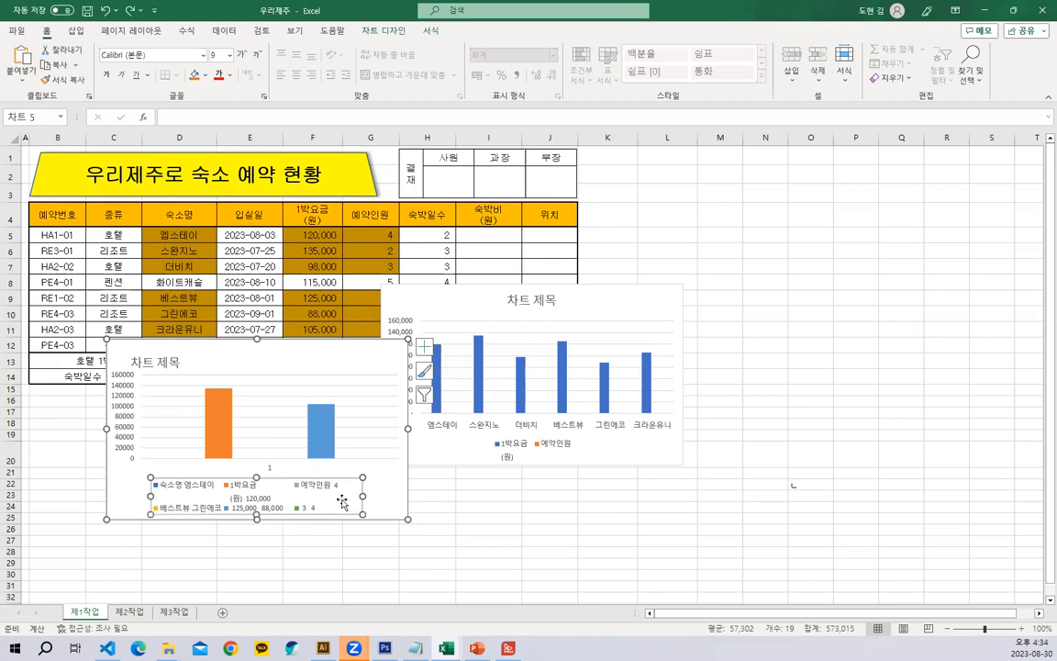
{"action": "left_click", "coordinate": [392, 551]}
{"action": "left_click", "coordinate": [396, 499]}
{"action": "key", "text": "Delete"}
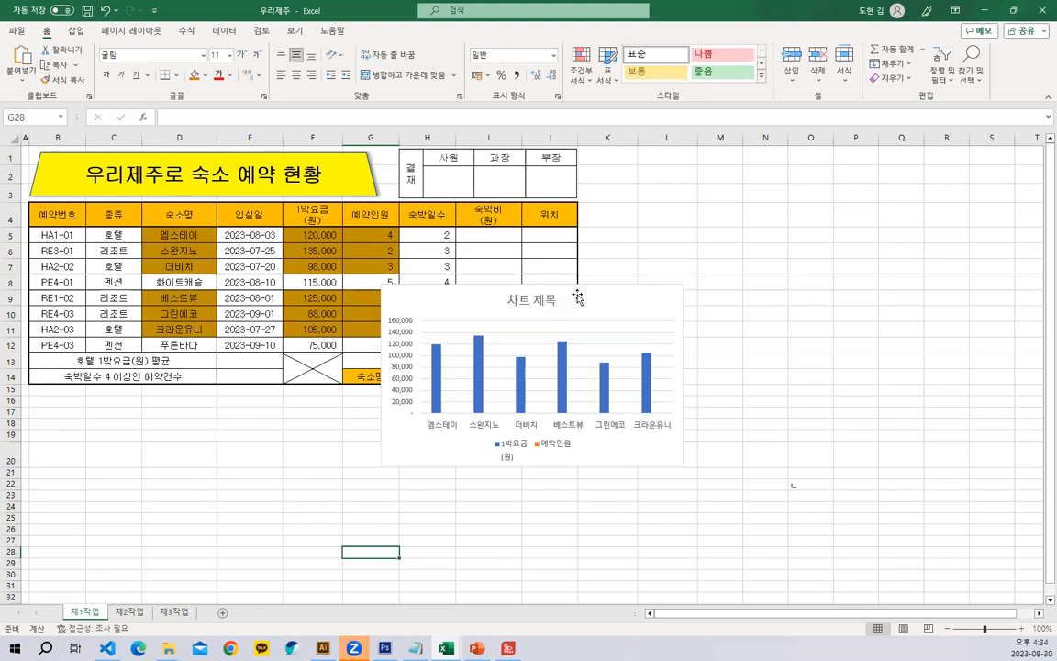
Step: Shift the chart clear of the guest count column and remove the fill colour from cells D5:G11
{"action": "left_click_drag", "start_coordinate": [548, 296], "coordinate": [570, 312]}
{"action": "left_click_drag", "start_coordinate": [197, 236], "coordinate": [351, 327]}
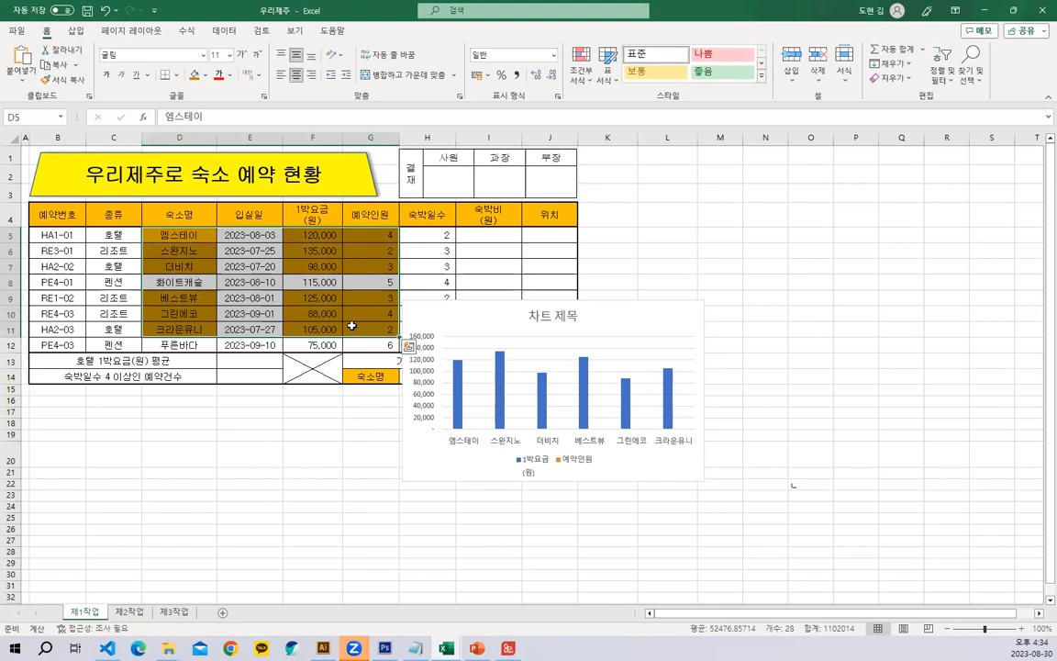
{"action": "left_click", "coordinate": [206, 77]}
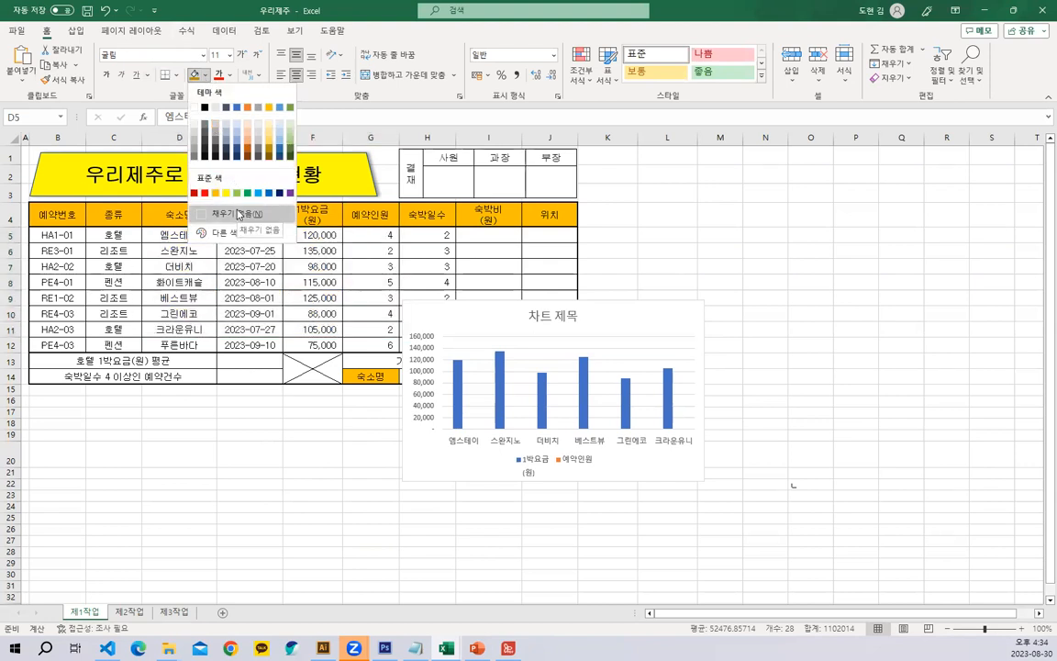
{"action": "left_click", "coordinate": [238, 213]}
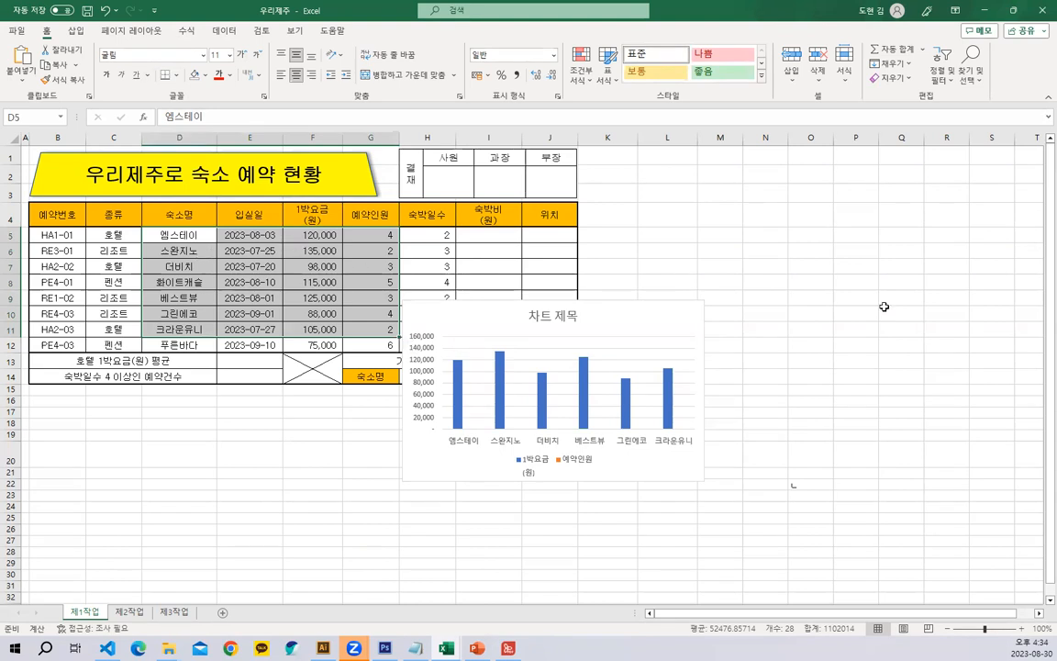
{"action": "left_click", "coordinate": [809, 298]}
Step: Move the chart to a new sheet named 제4작업 and place that sheet after 제3작업
{"action": "left_click", "coordinate": [639, 316]}
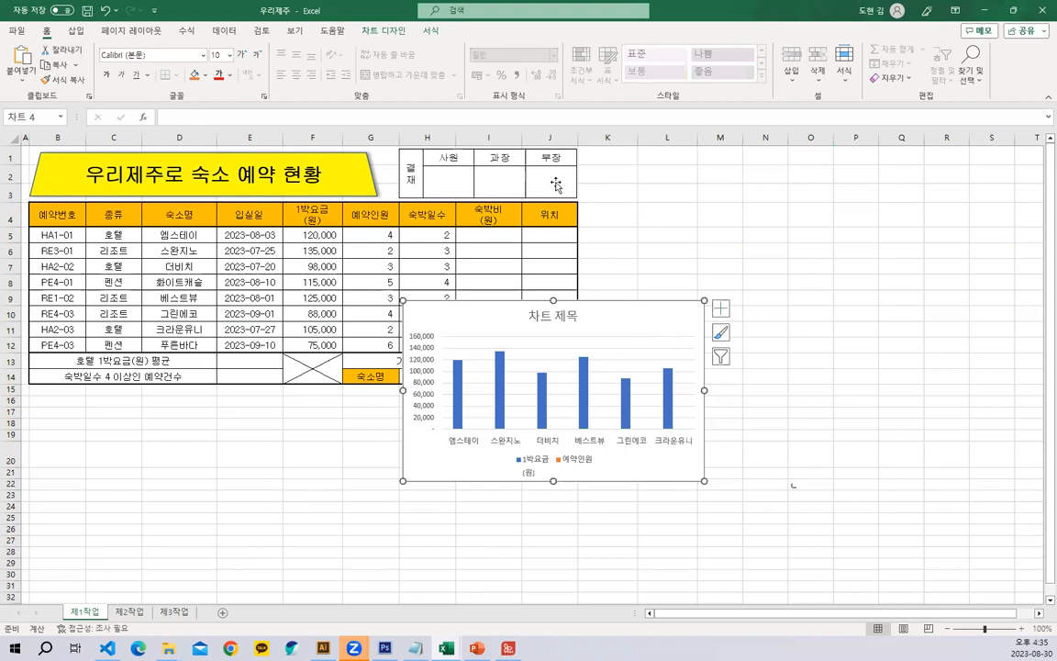
{"action": "left_click", "coordinate": [390, 32]}
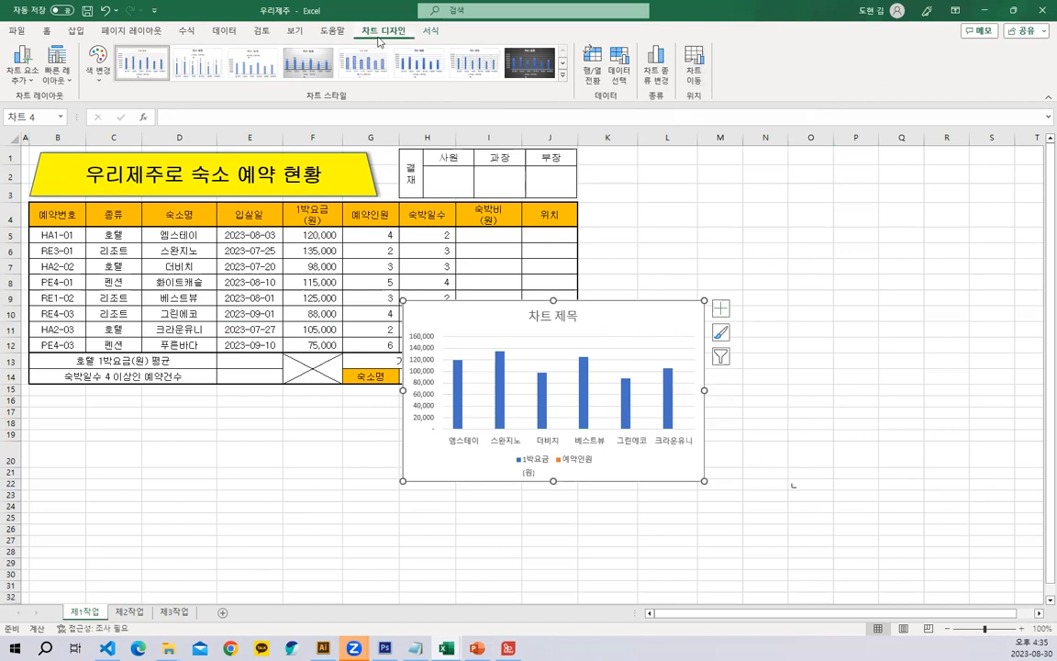
{"action": "left_click", "coordinate": [694, 64]}
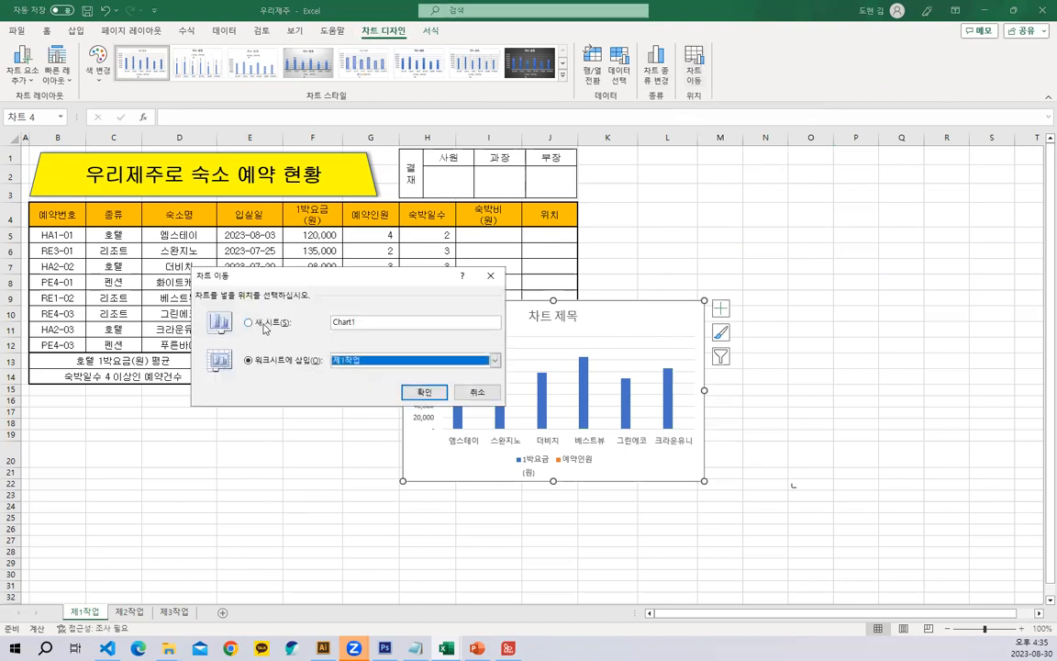
{"action": "left_click", "coordinate": [265, 327]}
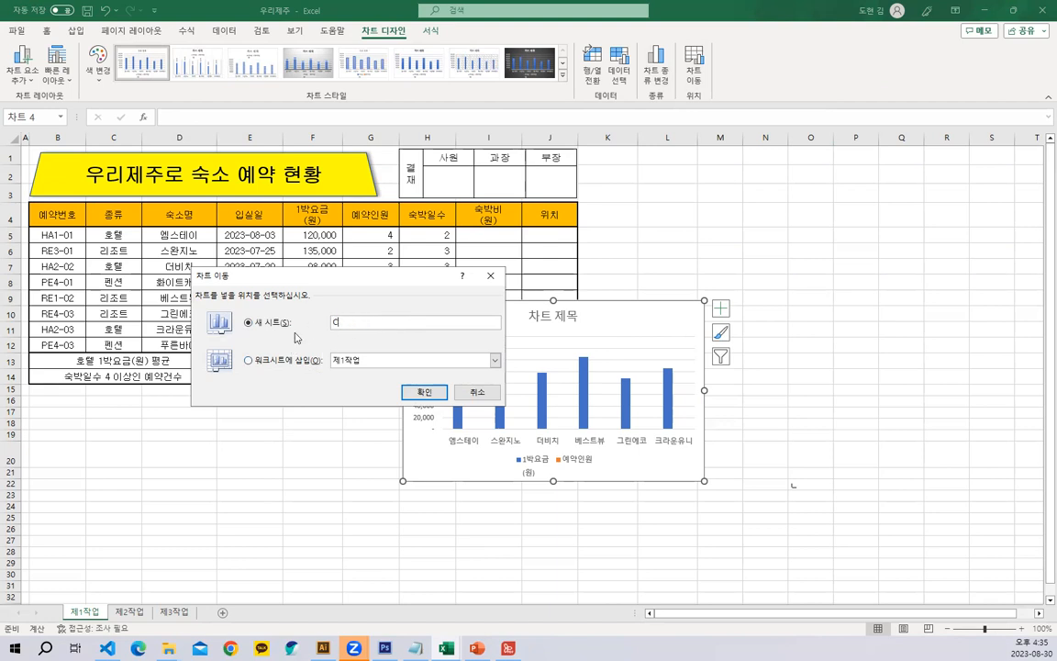
{"action": "type", "text": "제4작업"}
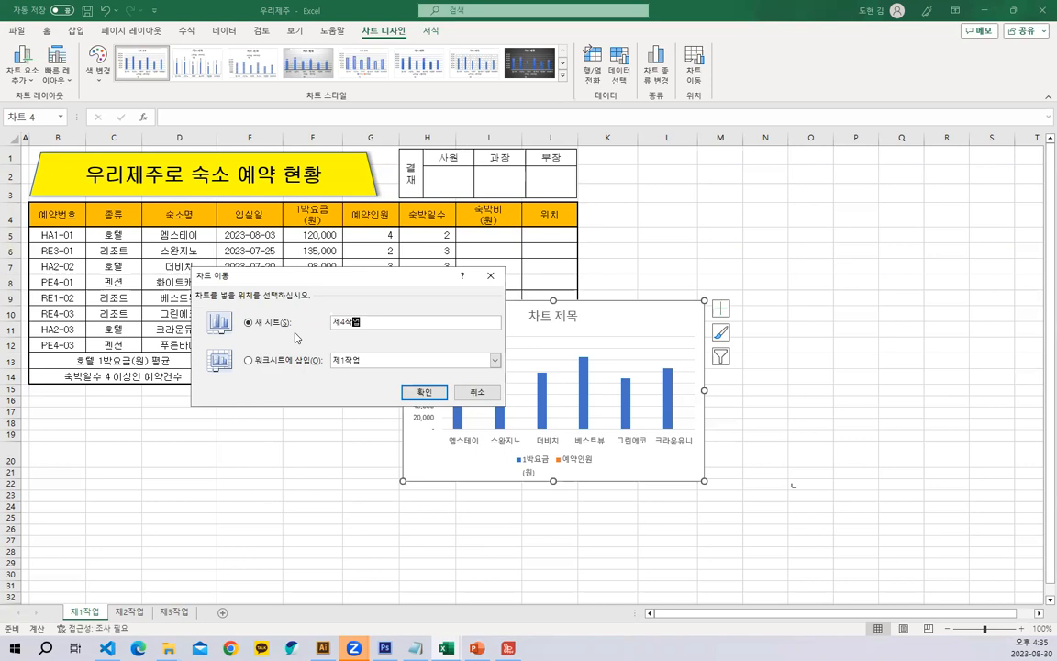
{"action": "left_click", "coordinate": [424, 392]}
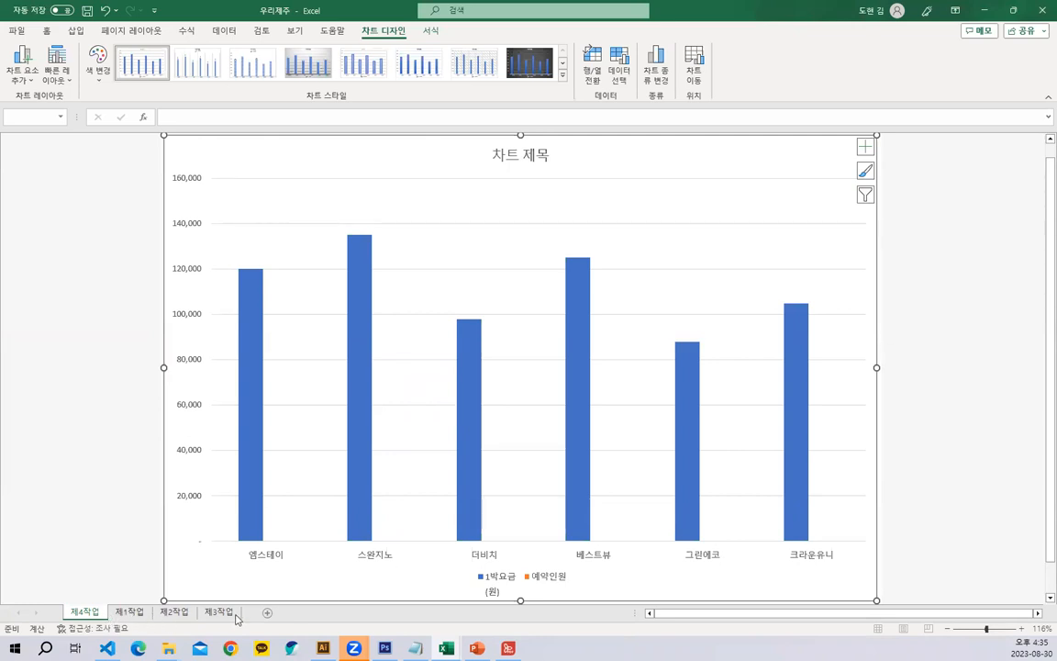
{"action": "left_click_drag", "start_coordinate": [86, 617], "coordinate": [246, 622]}
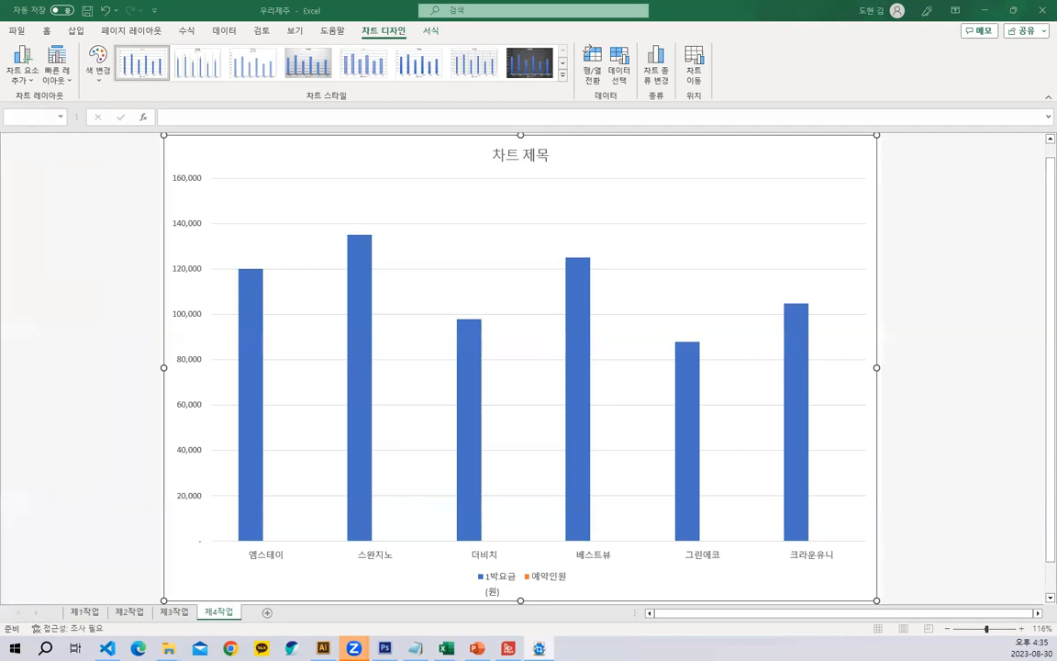
Step: Paste the copied task conditions image over the chart's lower part, cropped at its upper edge so it starts at condition (4)
{"action": "key", "text": "ctrl+v"}
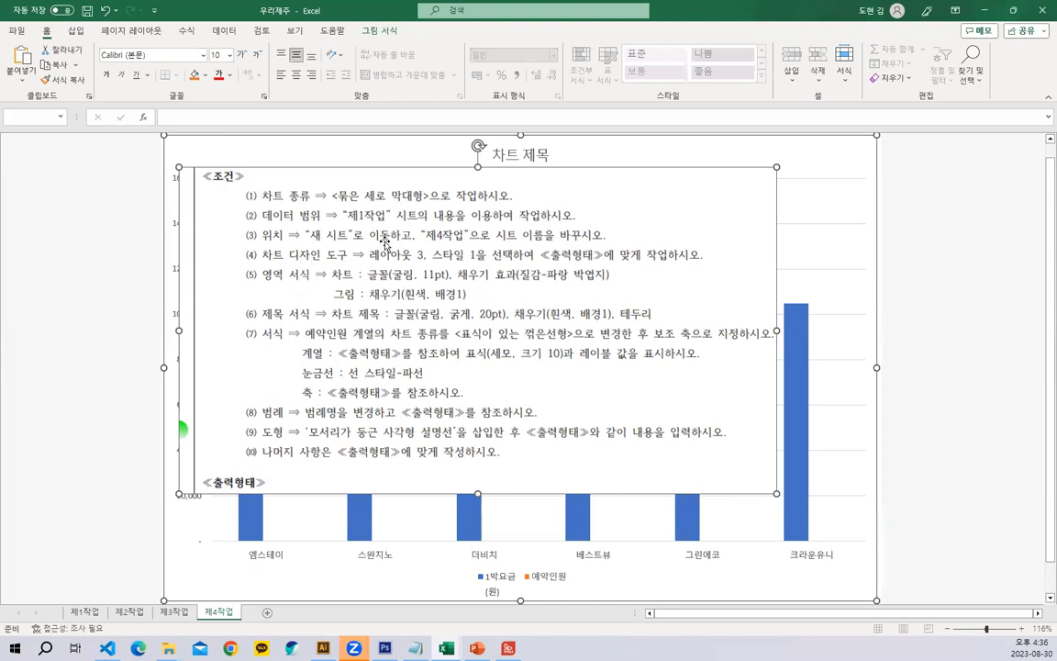
{"action": "left_click", "coordinate": [379, 30]}
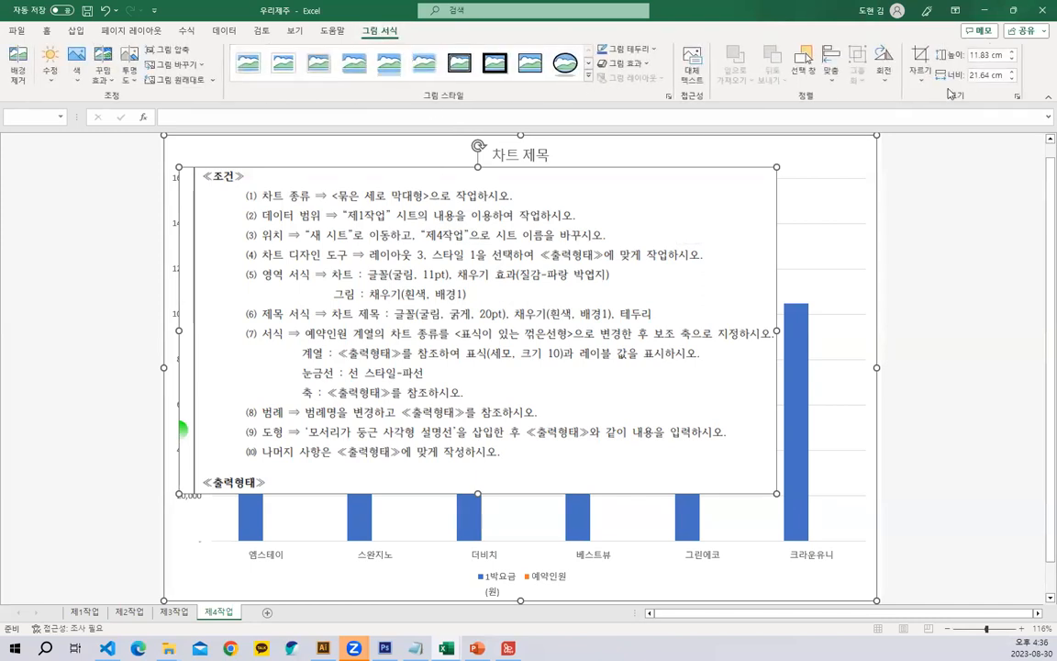
{"action": "left_click", "coordinate": [920, 60]}
{"action": "left_click_drag", "start_coordinate": [774, 170], "coordinate": [775, 252]}
{"action": "left_click", "coordinate": [924, 293]}
{"action": "left_click_drag", "start_coordinate": [387, 317], "coordinate": [290, 398]}
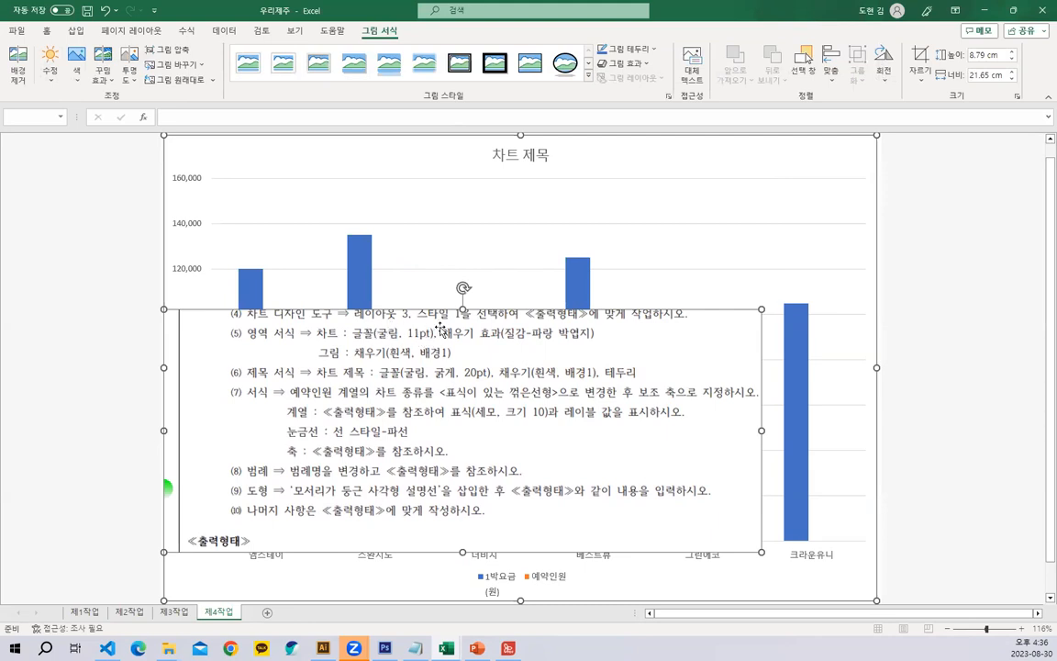
Step: Apply quick layout 3 and chart style 1 (스타일 1) to the chart
{"action": "left_click", "coordinate": [692, 164]}
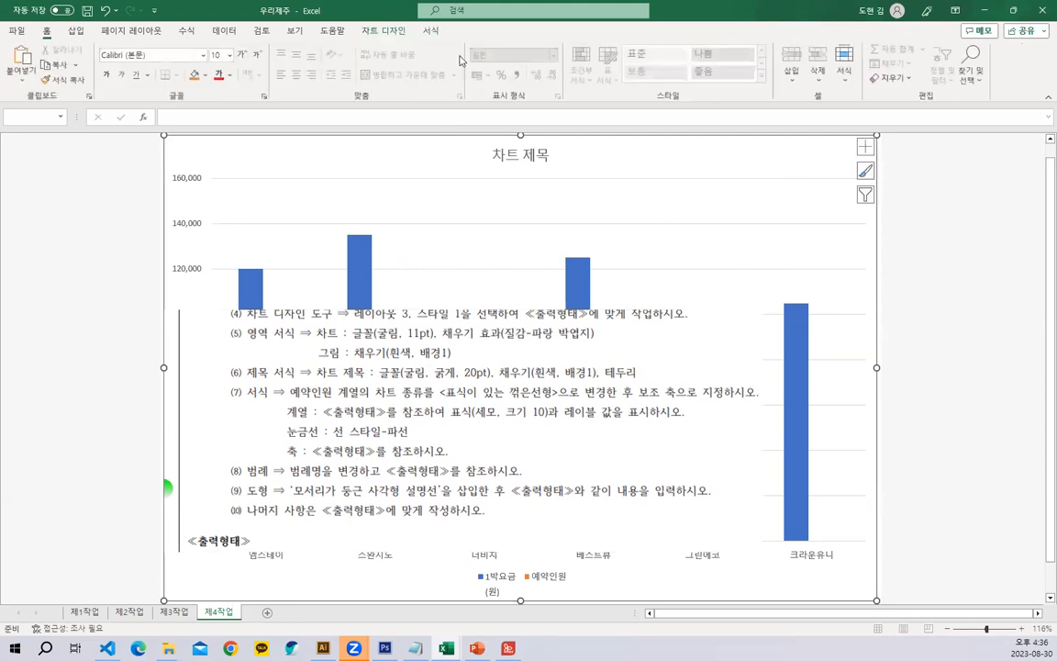
{"action": "left_click", "coordinate": [386, 30]}
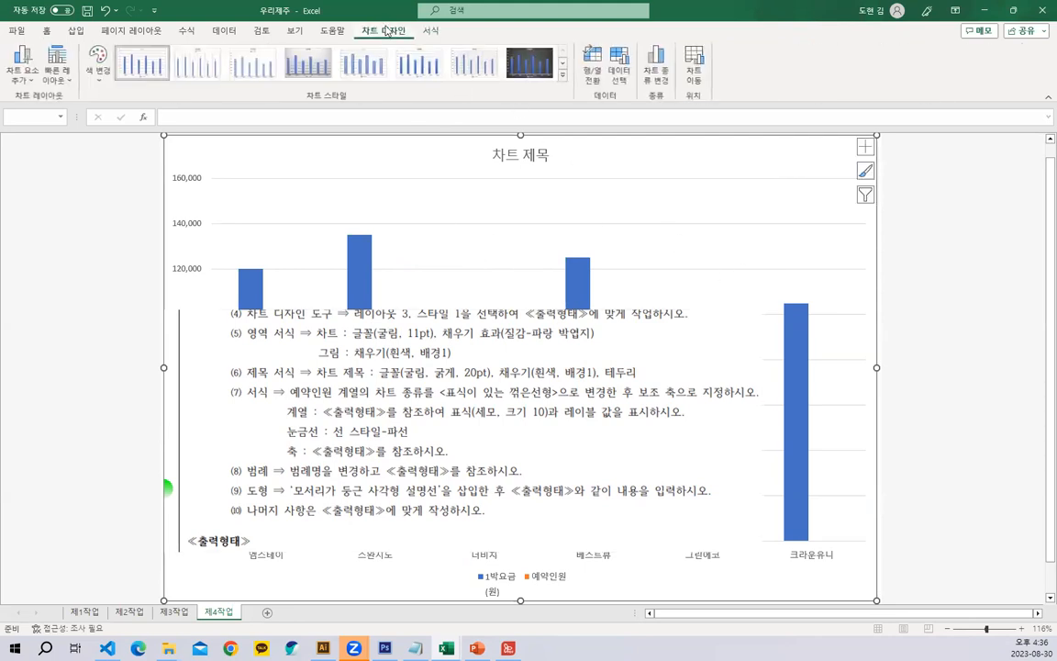
{"action": "left_click", "coordinate": [52, 82]}
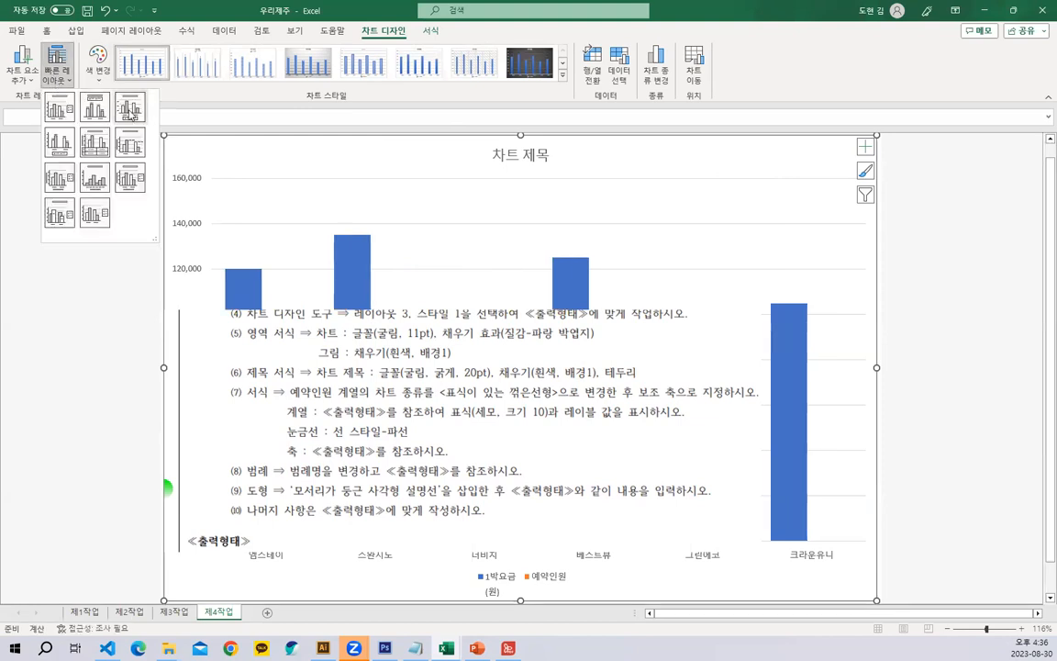
{"action": "left_click", "coordinate": [131, 111]}
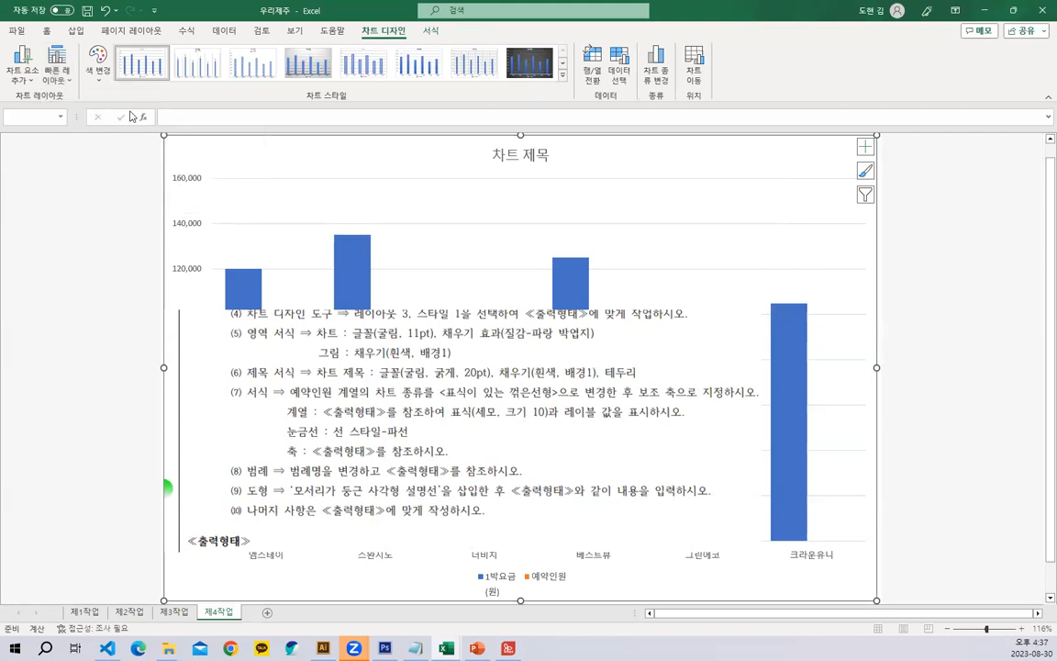
{"action": "left_click", "coordinate": [563, 77]}
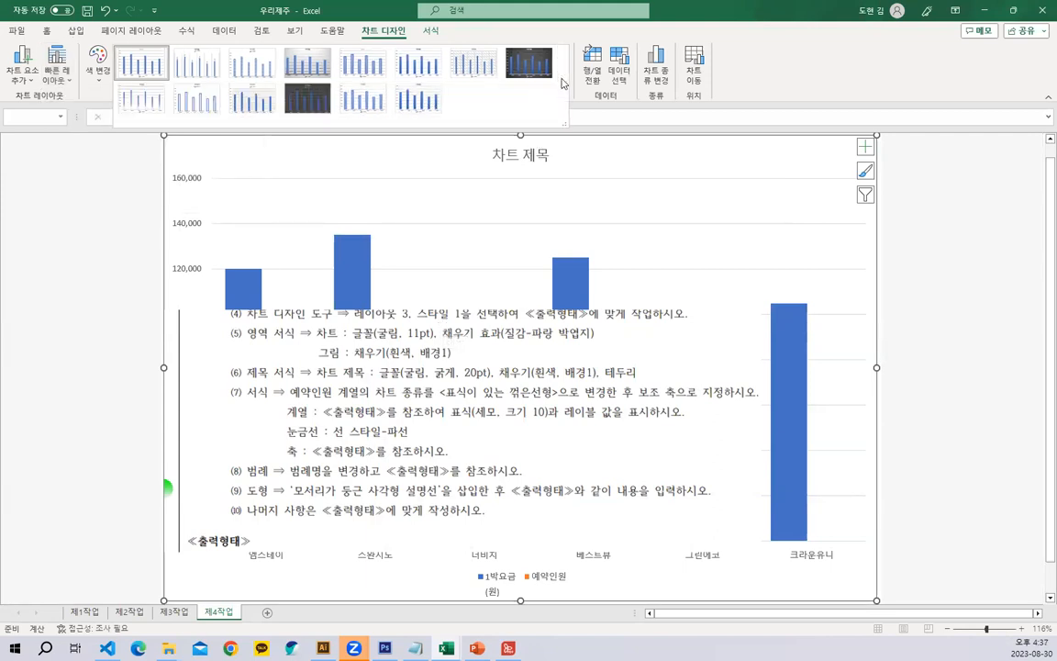
{"action": "left_click", "coordinate": [127, 64]}
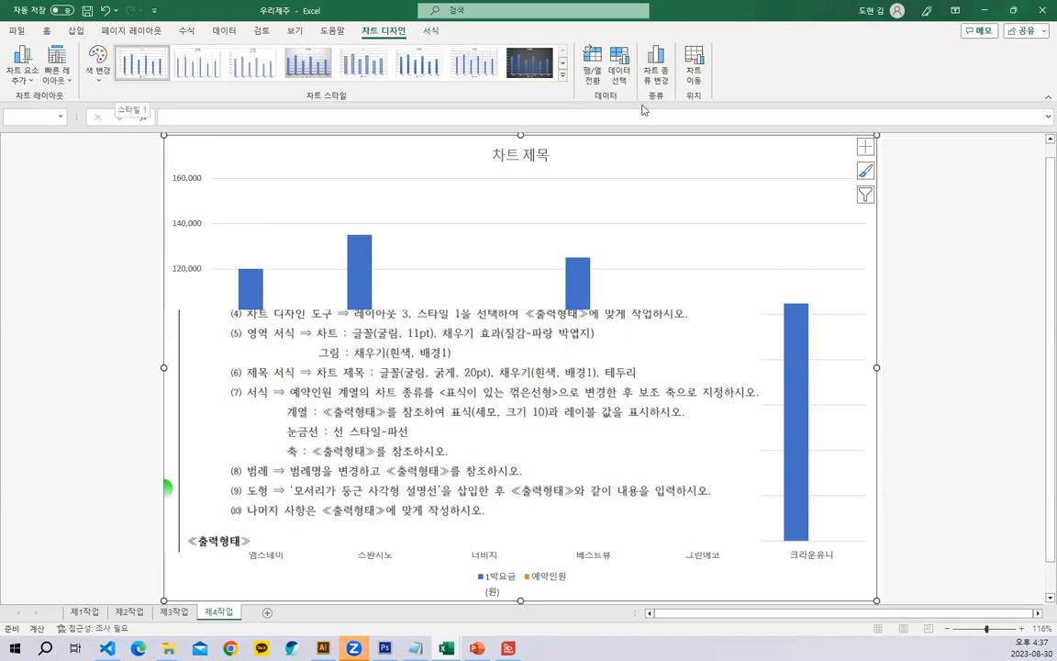
{"action": "left_click", "coordinate": [562, 77]}
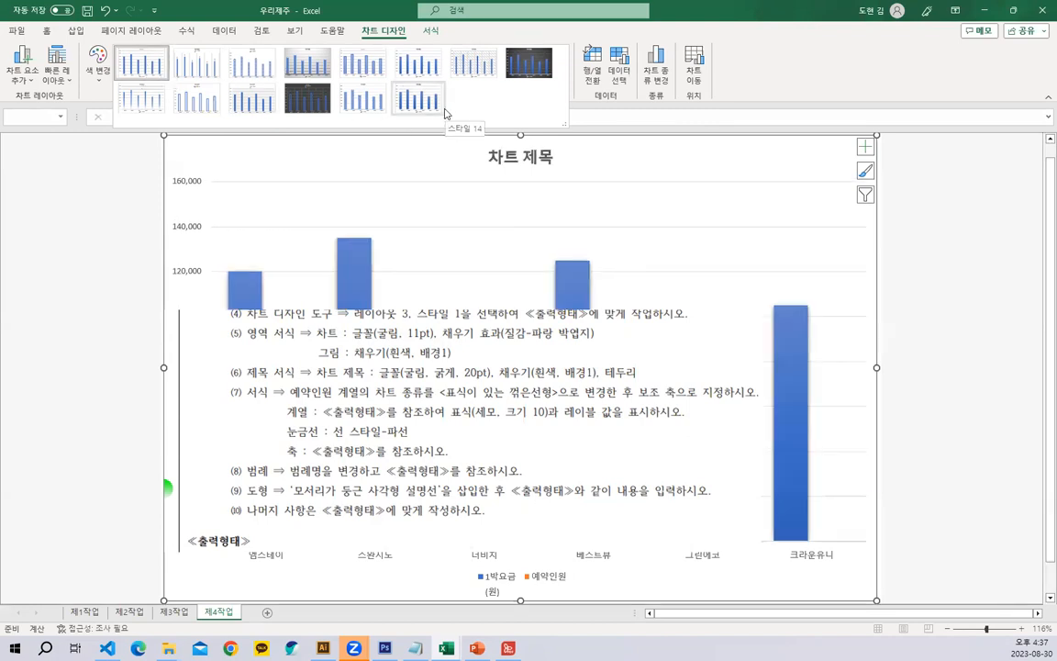
{"action": "left_click", "coordinate": [157, 60]}
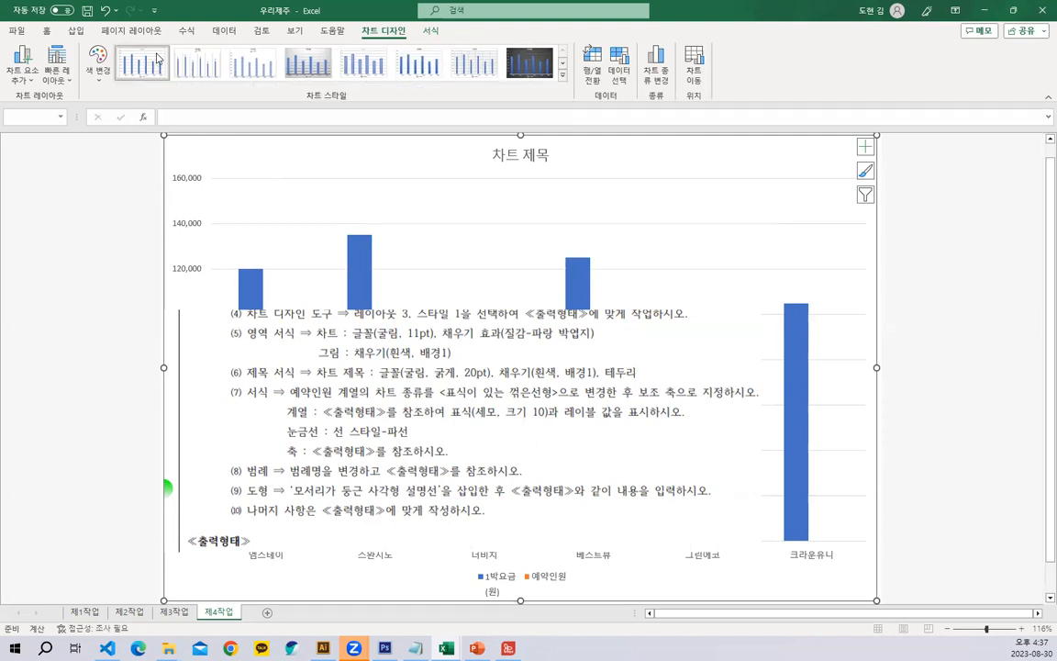
Step: Crop the conditions image further so it starts at condition (5), and reselect the chart area
{"action": "left_click", "coordinate": [300, 352]}
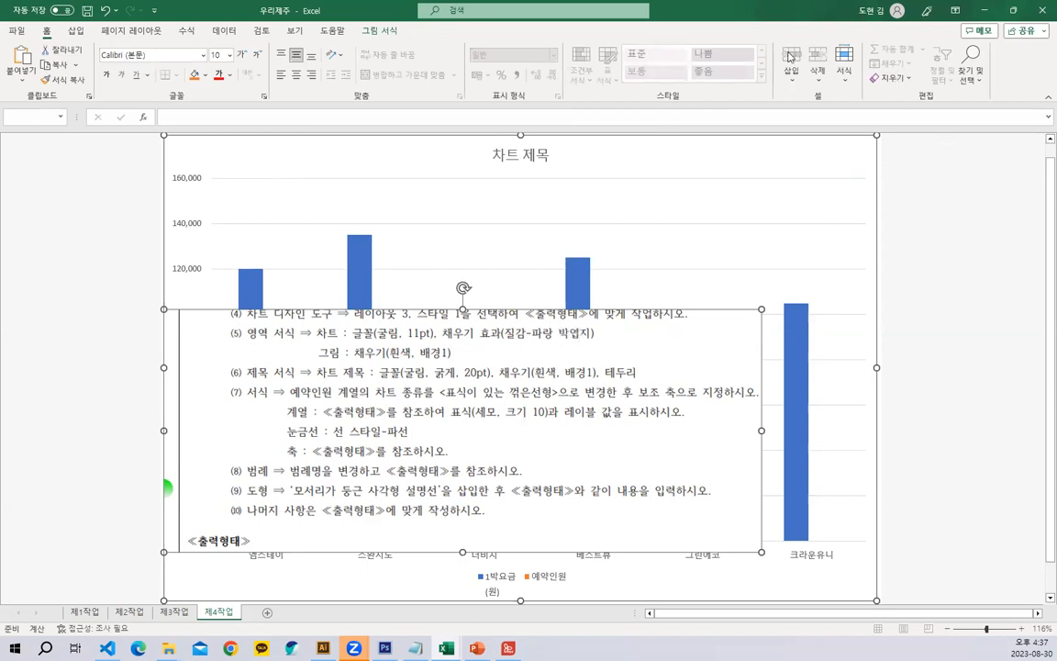
{"action": "left_click", "coordinate": [379, 30]}
{"action": "left_click", "coordinate": [919, 60]}
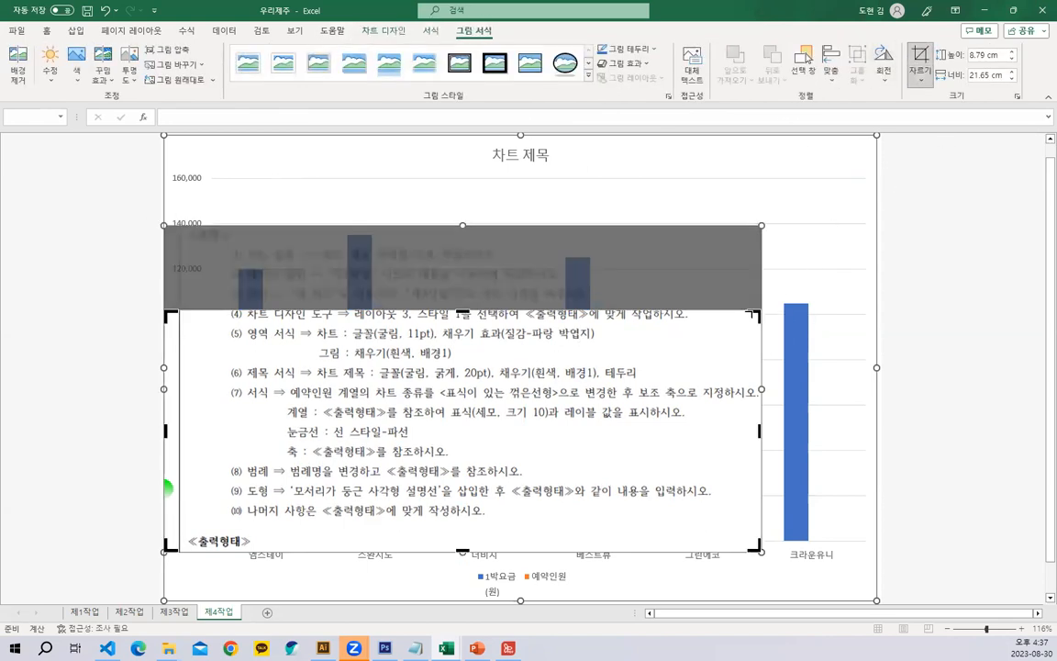
{"action": "left_click", "coordinate": [806, 247]}
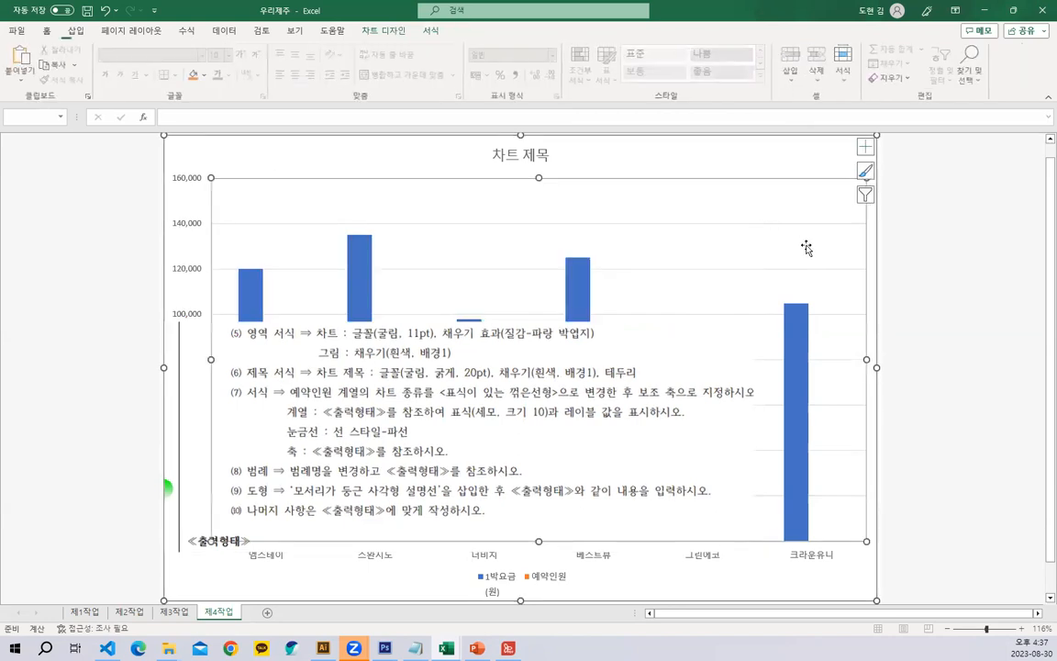
{"action": "left_click", "coordinate": [431, 365]}
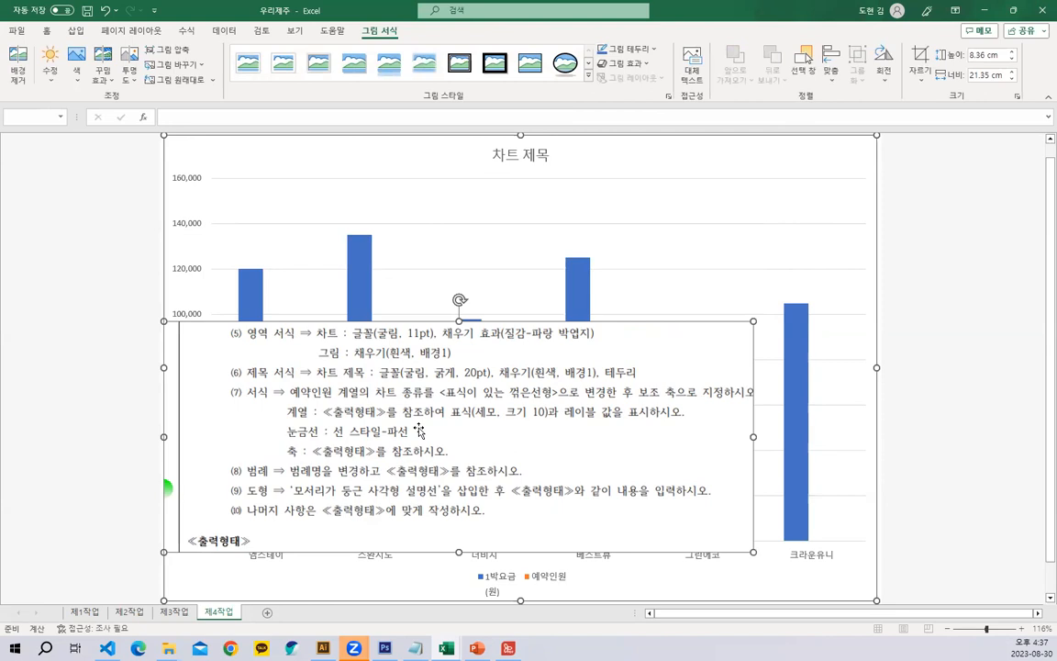
{"action": "left_click", "coordinate": [806, 162]}
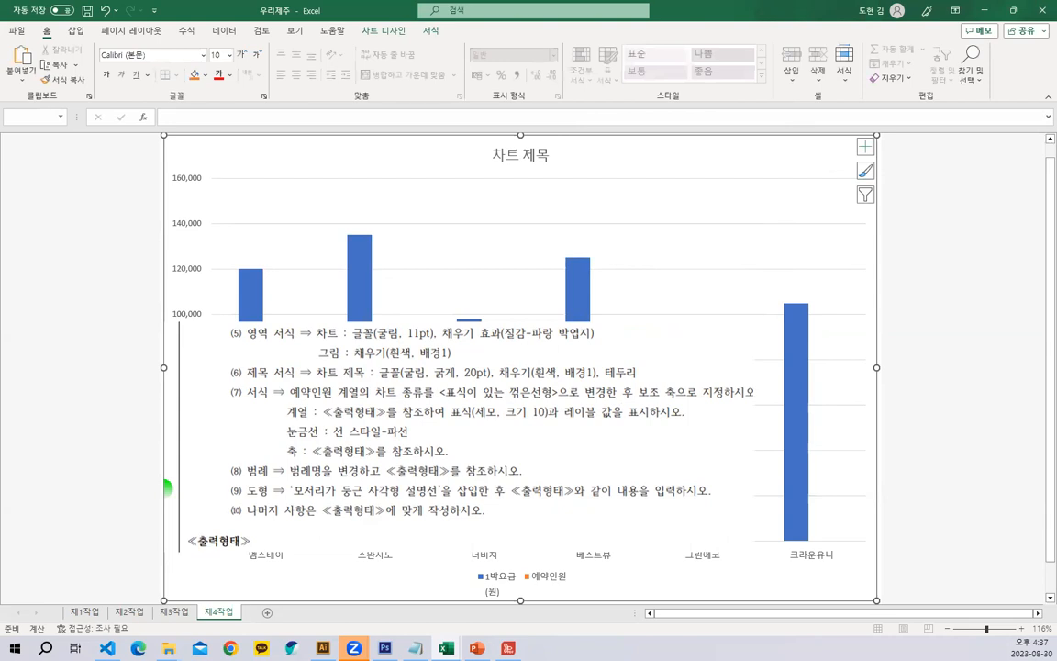
Step: Switch to 2308A.pdf, examine the sample output chart below the task 4 conditions, and return to the workbook
{"action": "left_click", "coordinate": [514, 18]}
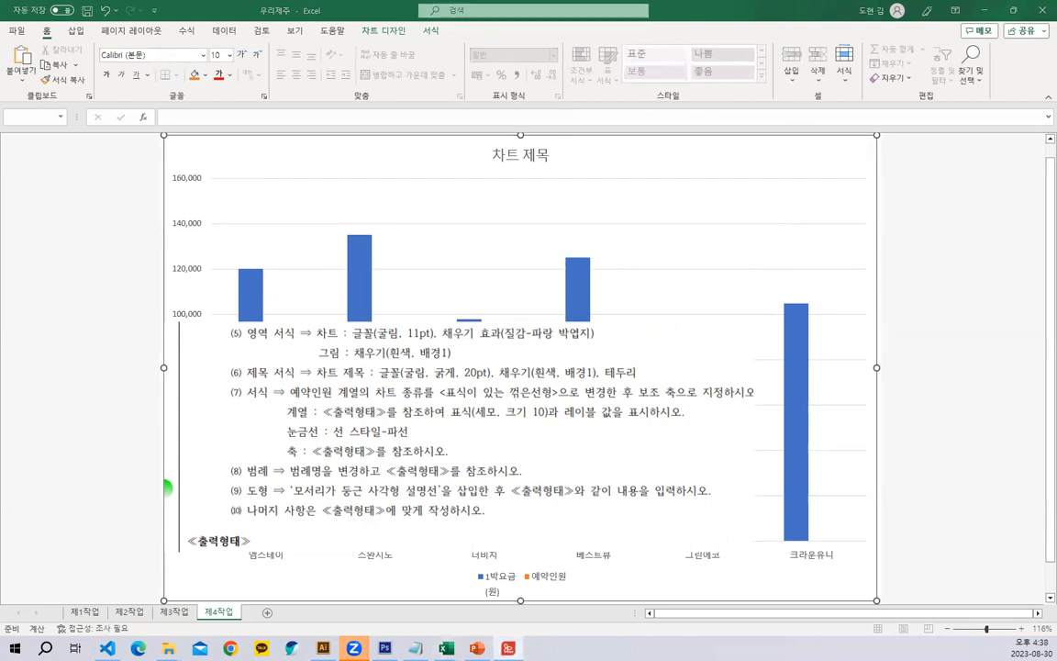
{"action": "scroll", "coordinate": [426, 331], "scroll_direction": "down", "scroll_amount": 3}
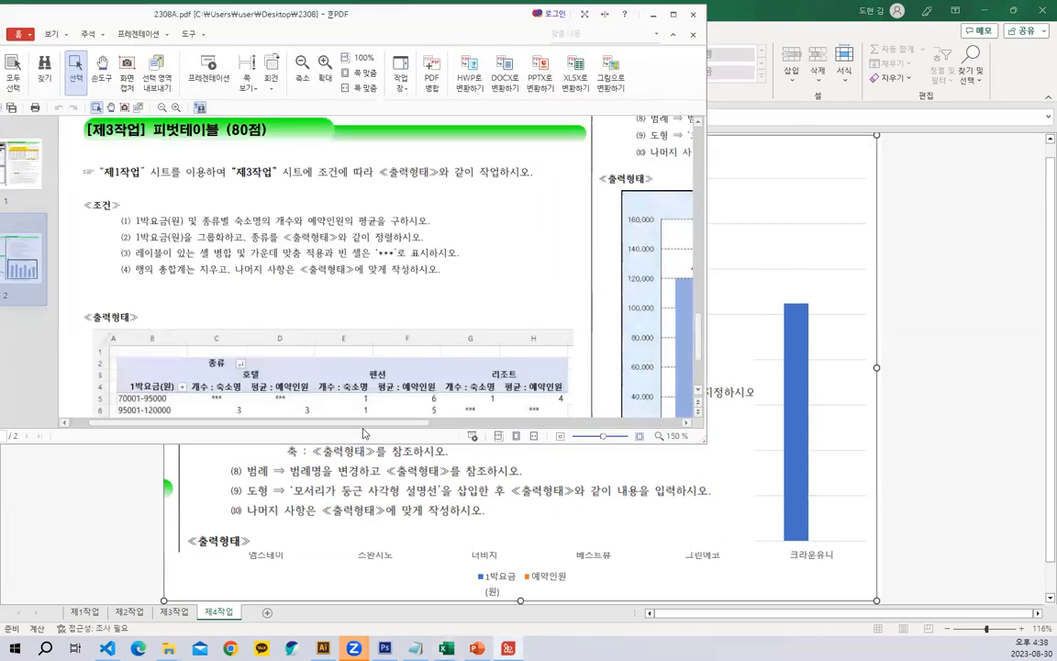
{"action": "left_click_drag", "start_coordinate": [369, 424], "coordinate": [552, 438]}
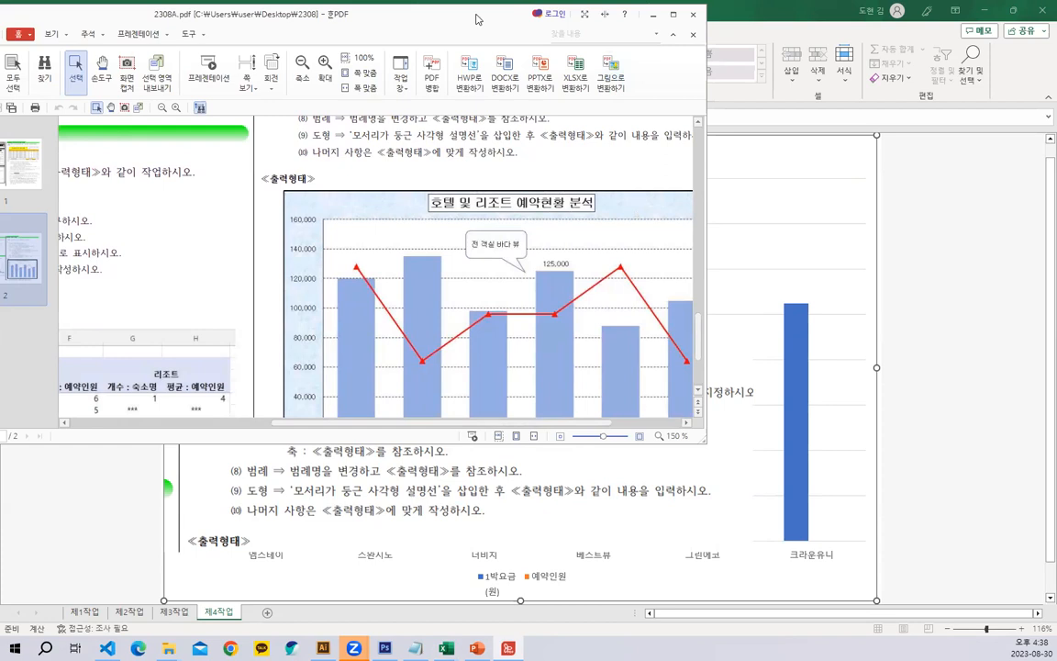
{"action": "left_click", "coordinate": [654, 14]}
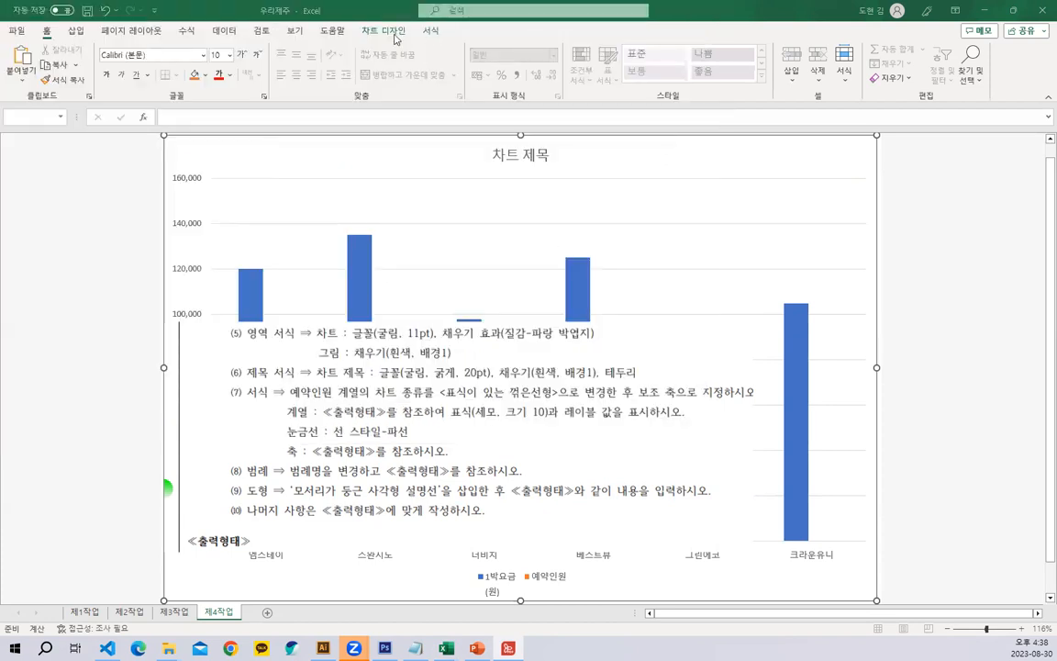
Step: Fill the chart area with the blue tissue paper (파랑 박엽지) texture
{"action": "left_click", "coordinate": [429, 32]}
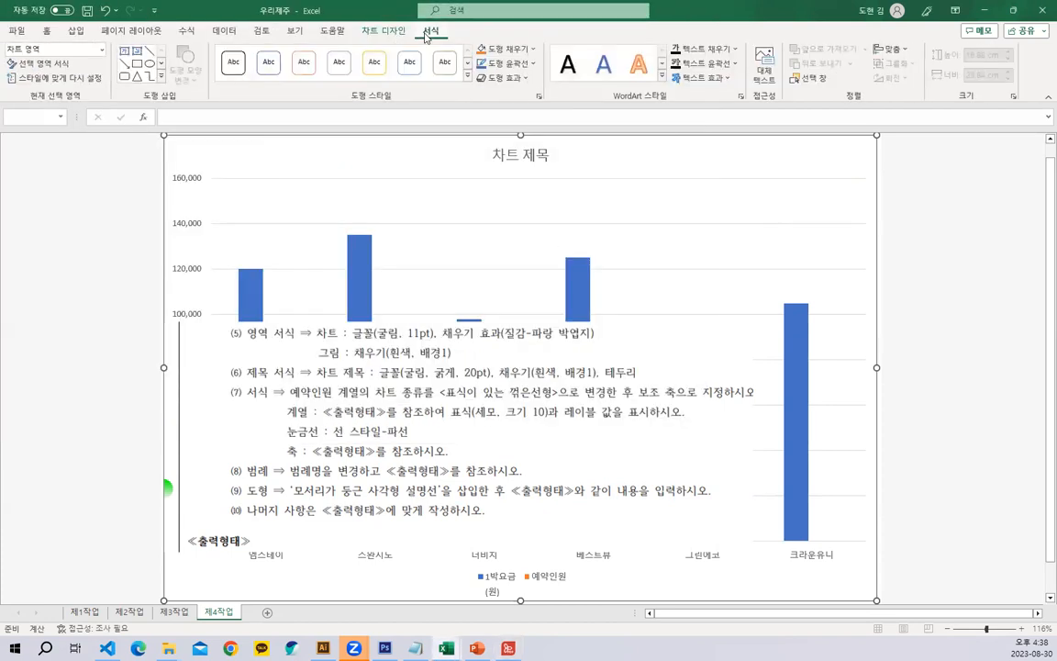
{"action": "left_click", "coordinate": [533, 53]}
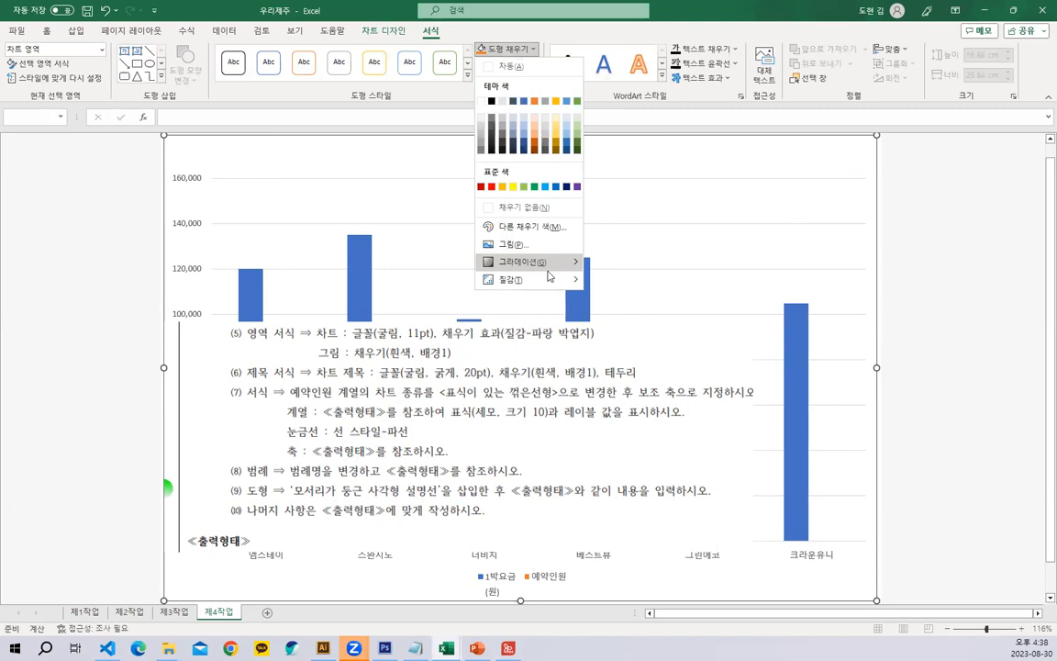
{"action": "mouse_move", "coordinate": [550, 281]}
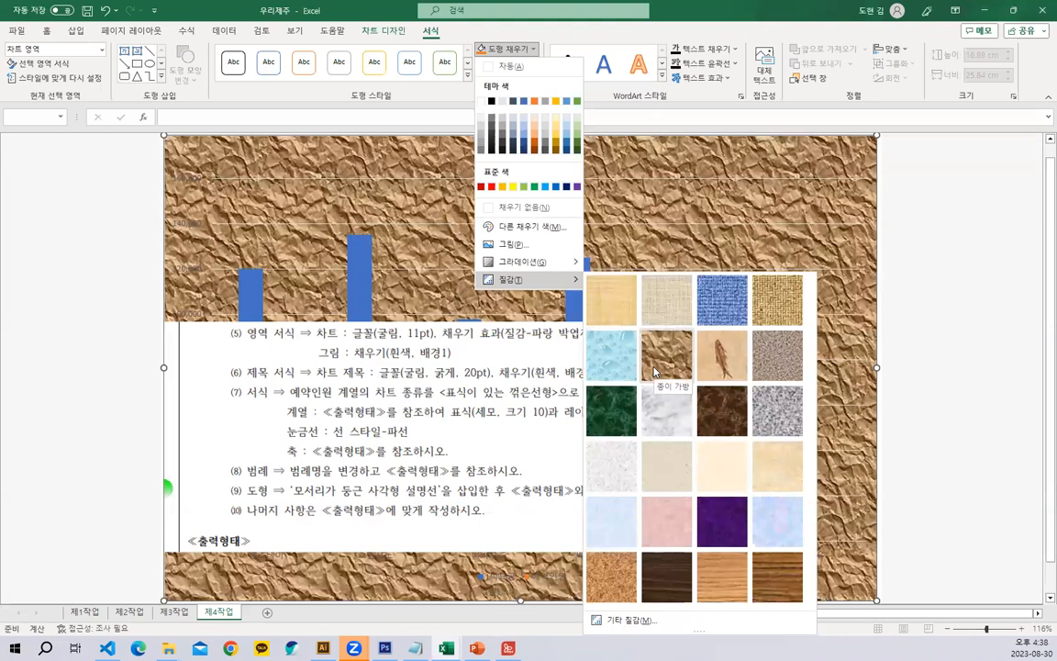
{"action": "left_click", "coordinate": [628, 528]}
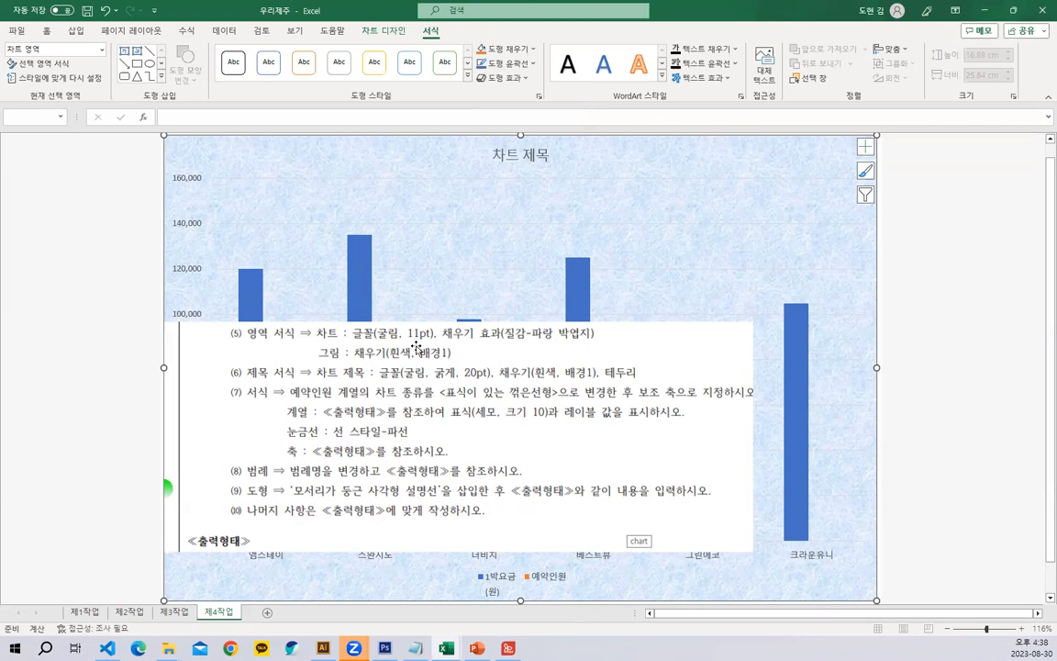
Step: Set the whole chart area's font to 굴림 at 11 pt
{"action": "left_click", "coordinate": [46, 30]}
{"action": "left_click", "coordinate": [165, 56]}
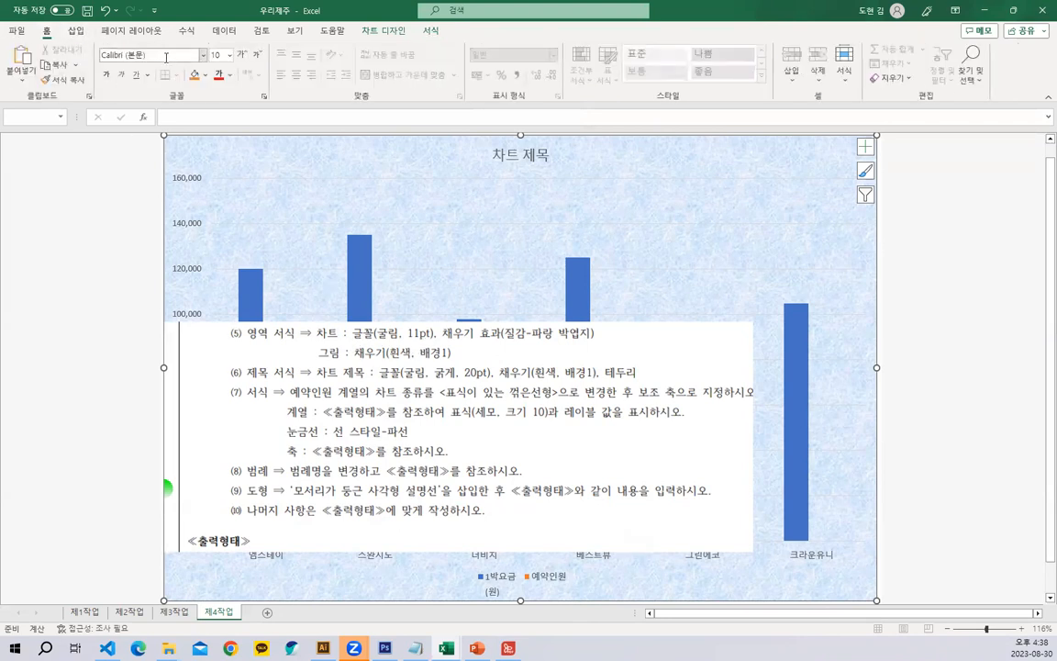
{"action": "type", "text": "ㄱ"}
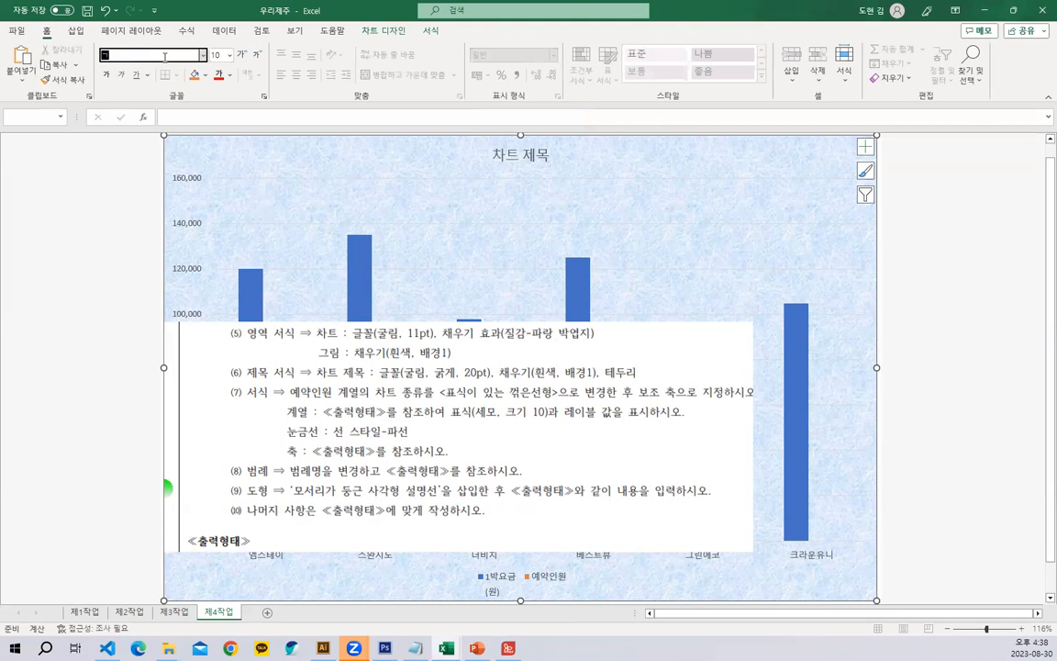
{"action": "type", "text": "ㅜㄹㄹㅣㅁ"}
{"action": "key", "text": "Return"}
{"action": "left_click", "coordinate": [217, 55]}
{"action": "type", "text": "1"}
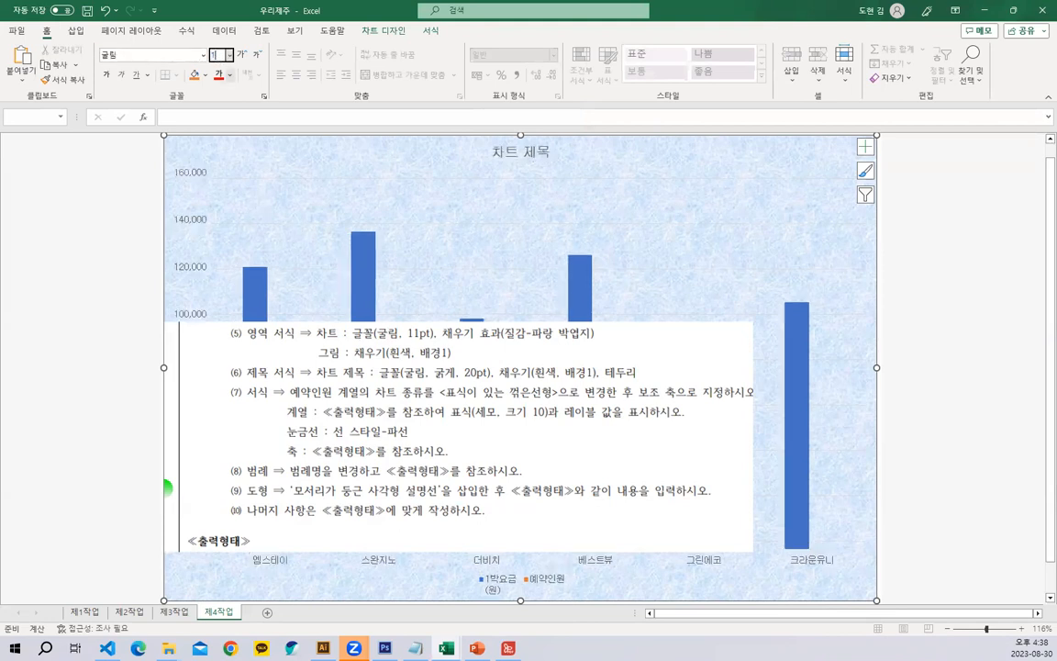
{"action": "key", "text": "Return"}
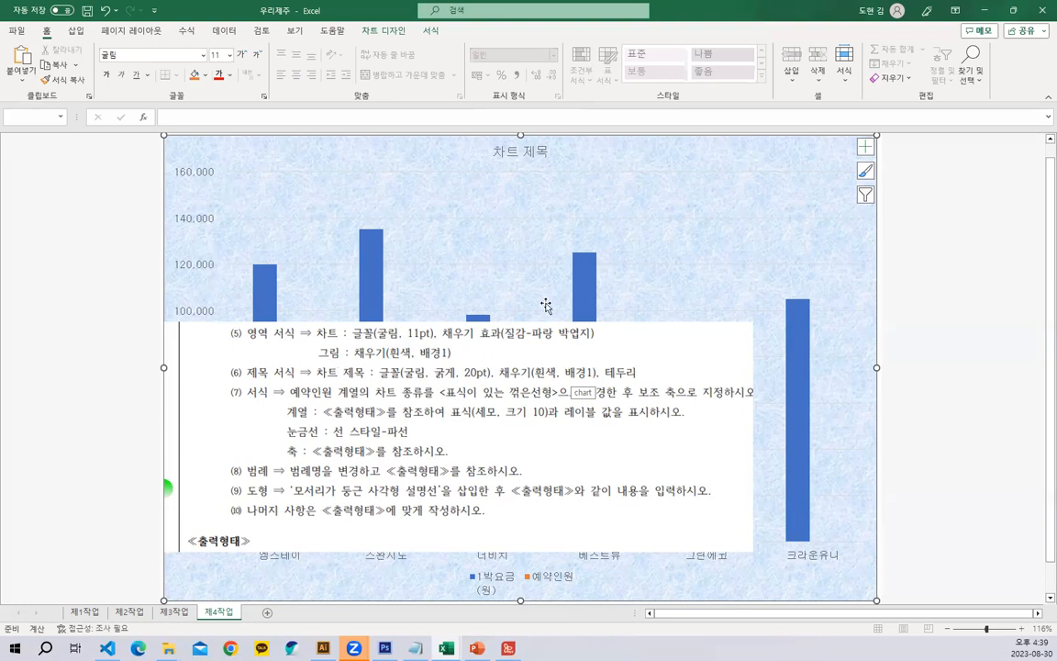
Step: Fill the chart's plot area with white, background 1 (흰색, 배경 1)
{"action": "left_click", "coordinate": [653, 200]}
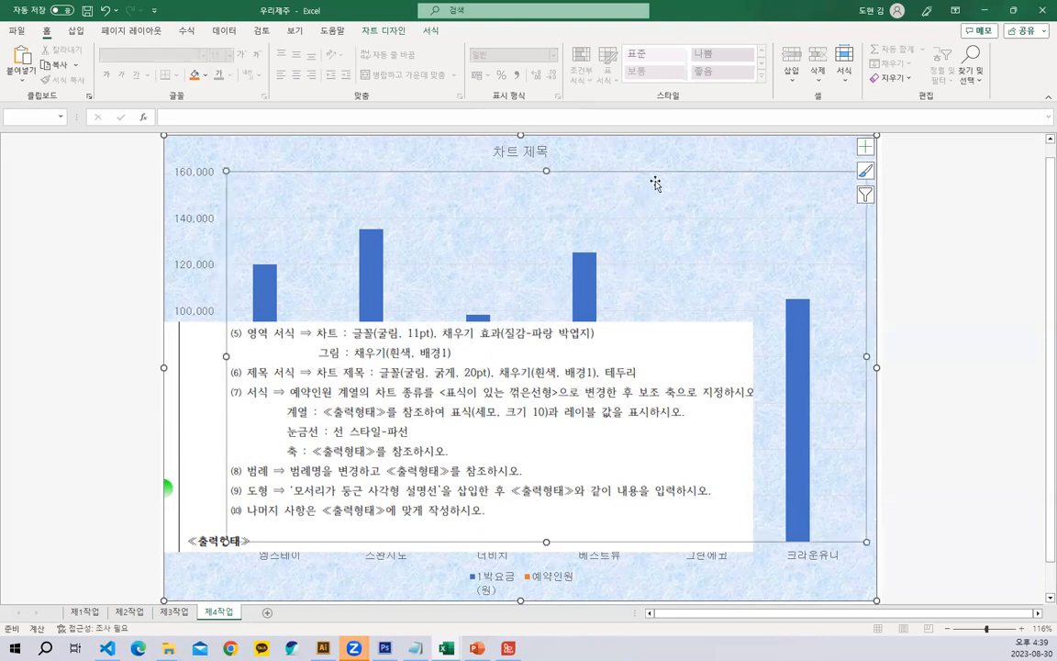
{"action": "left_click", "coordinate": [679, 168]}
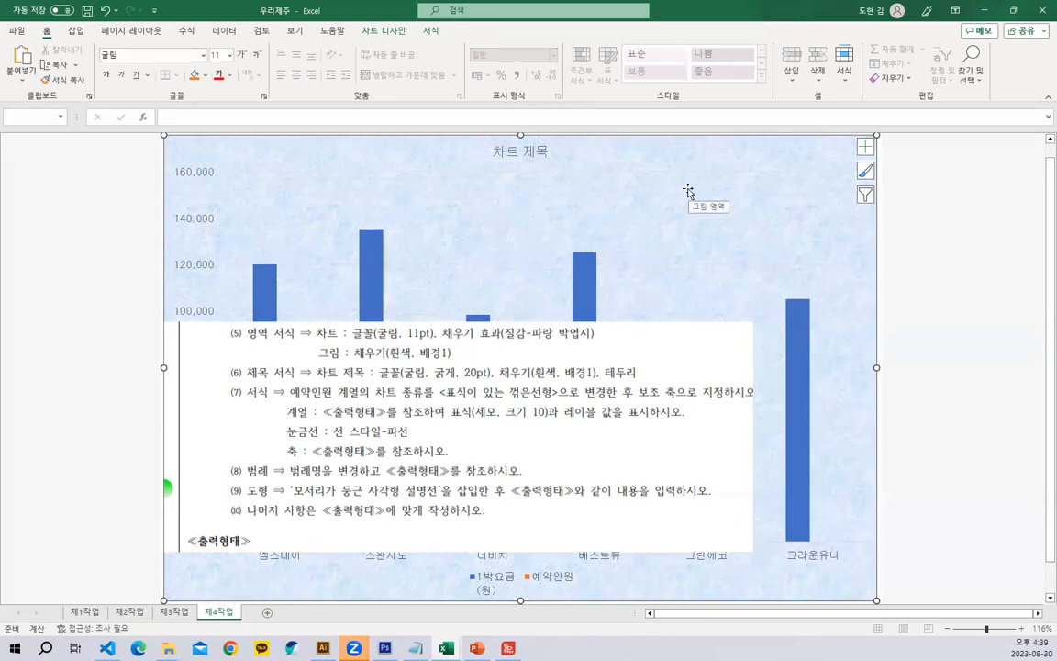
{"action": "left_click", "coordinate": [688, 190]}
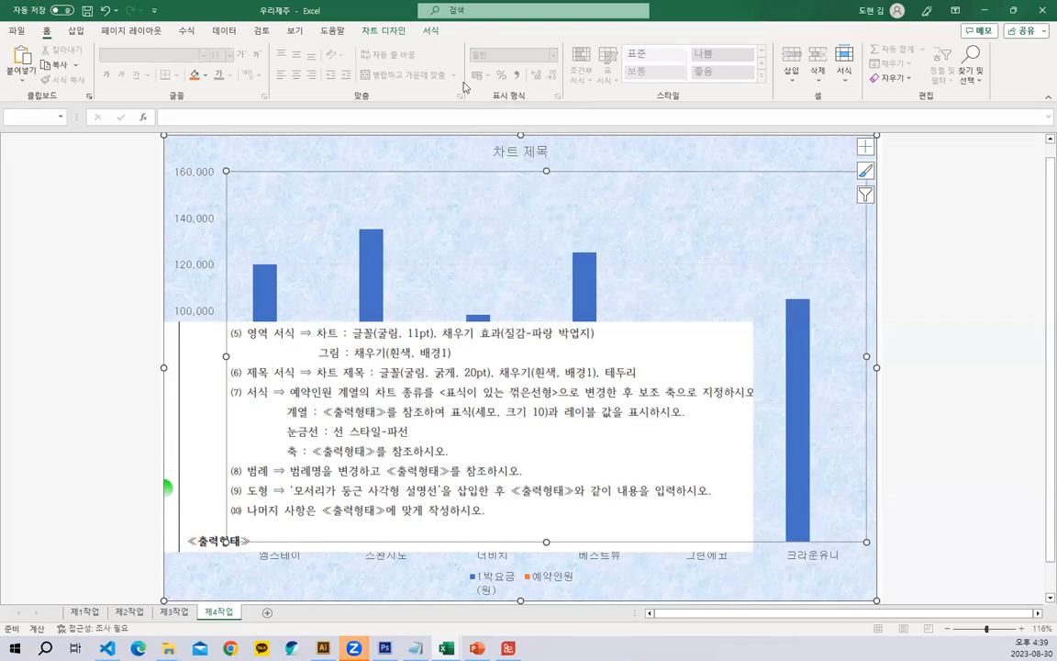
{"action": "left_click", "coordinate": [430, 30]}
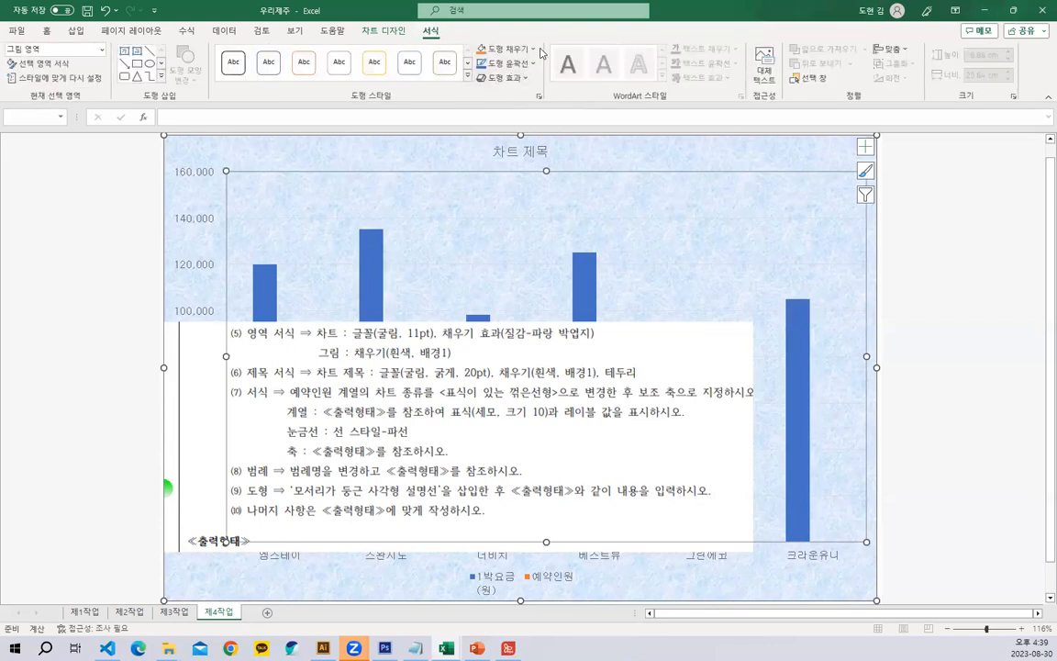
{"action": "left_click", "coordinate": [496, 48]}
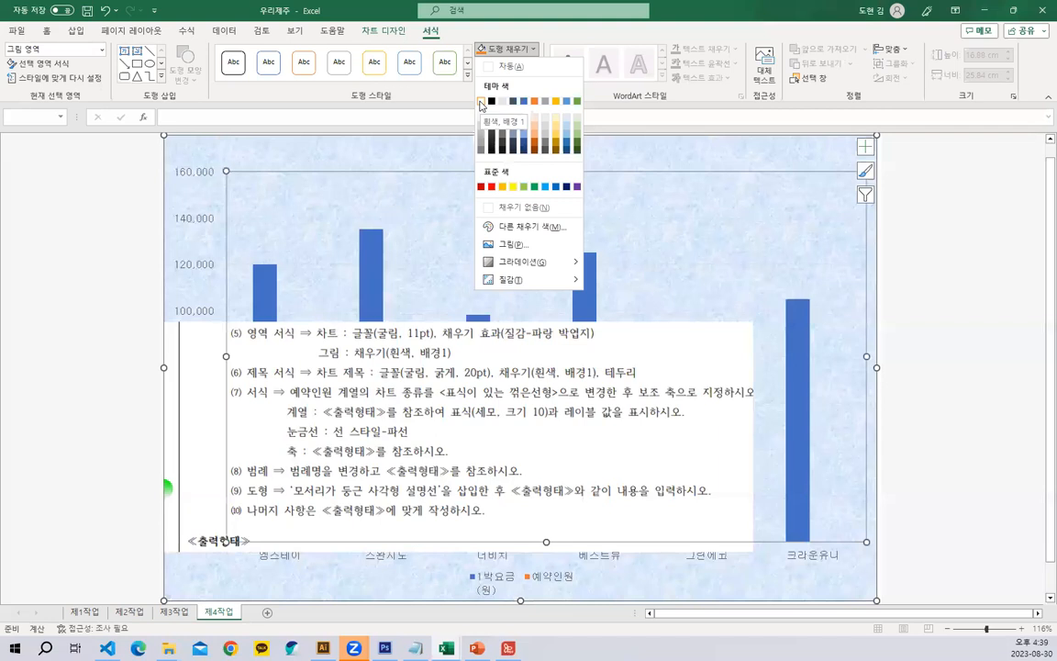
{"action": "left_click", "coordinate": [480, 103]}
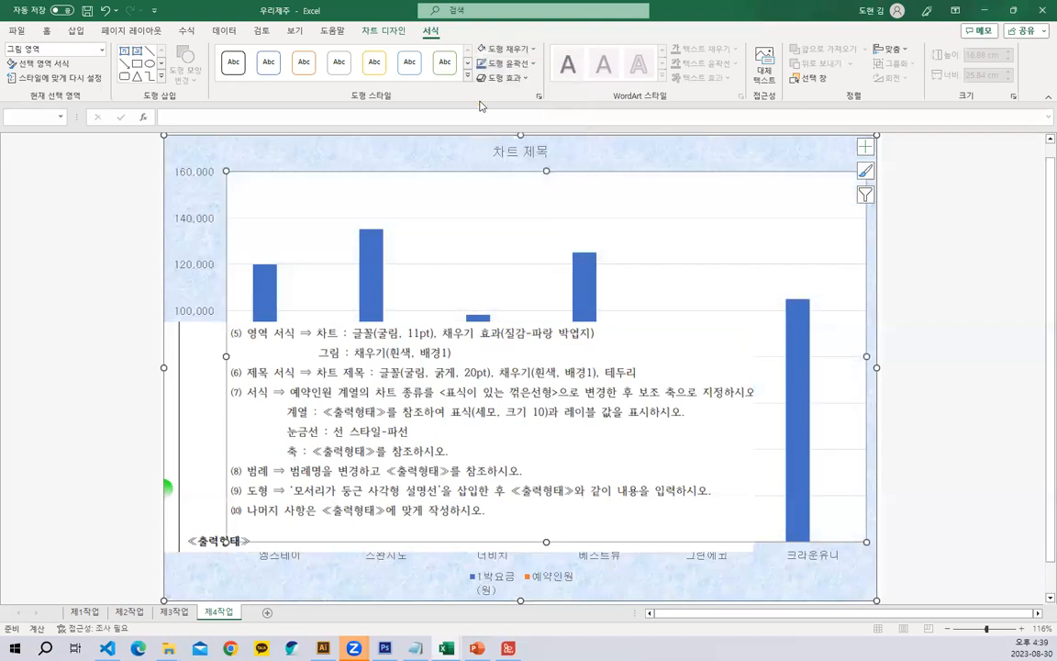
Step: Crop the conditions image over the chart so that it starts at condition (6)
{"action": "left_click", "coordinate": [505, 332]}
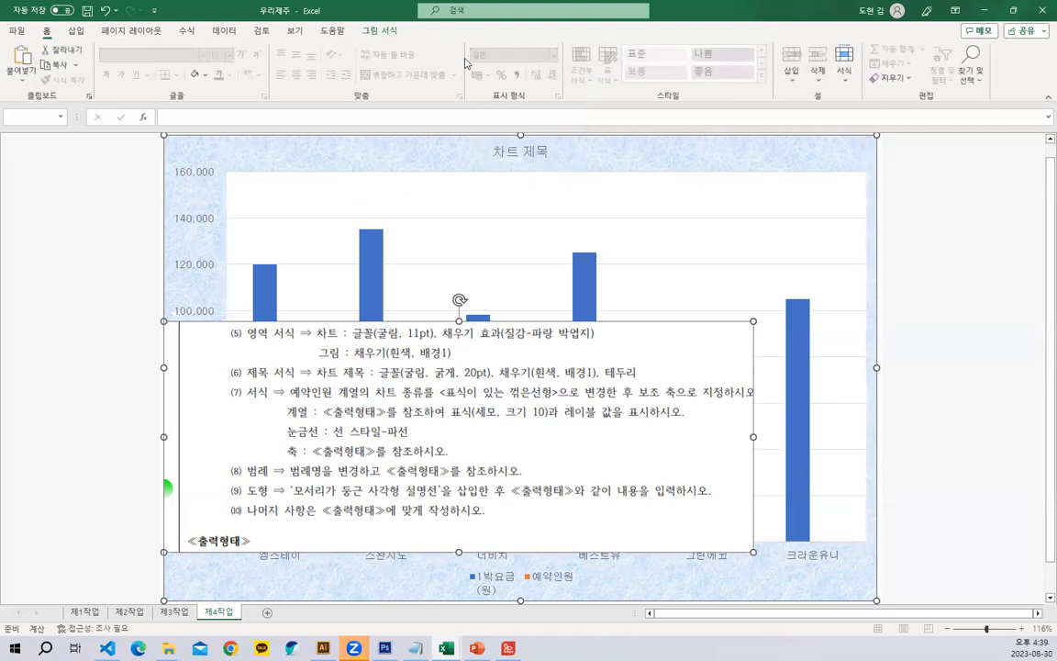
{"action": "left_click", "coordinate": [379, 30]}
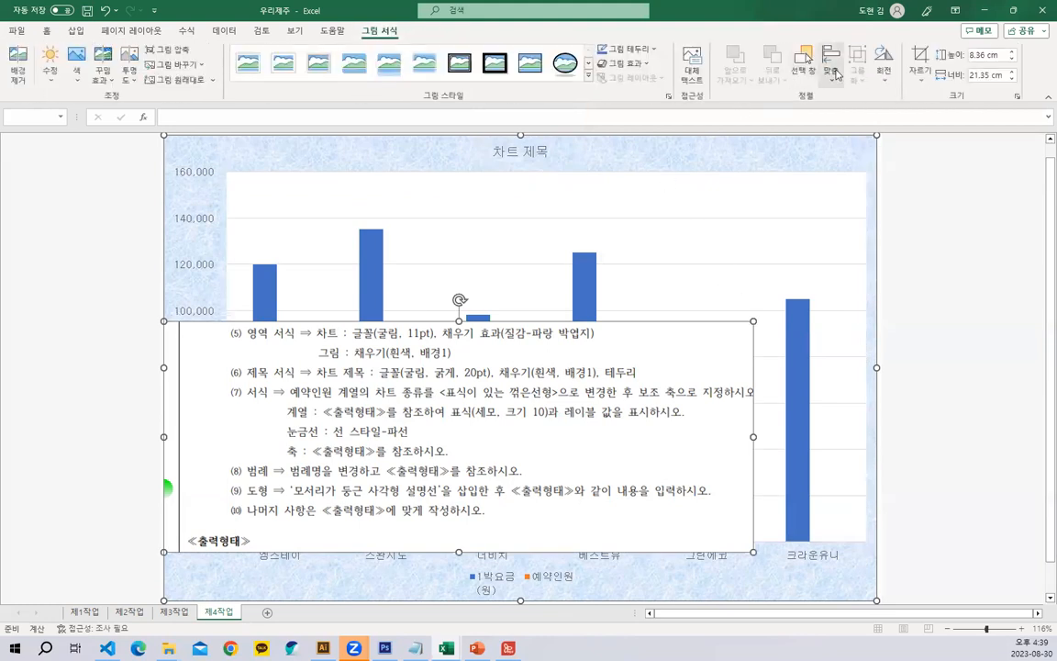
{"action": "left_click", "coordinate": [921, 57]}
{"action": "left_click_drag", "start_coordinate": [748, 326], "coordinate": [750, 360]}
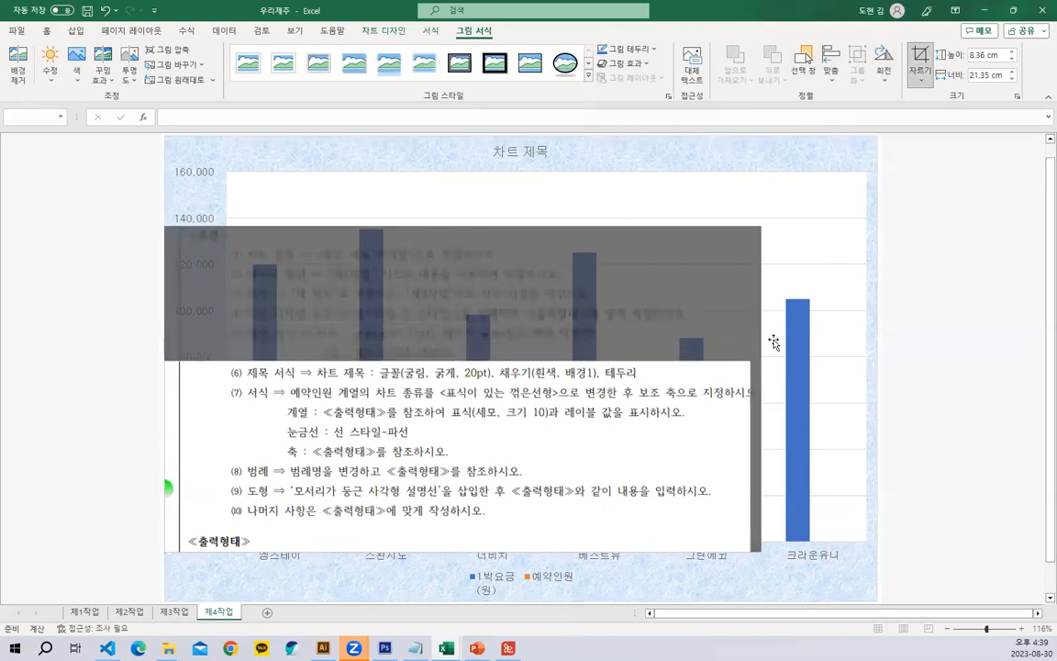
{"action": "left_click", "coordinate": [477, 479]}
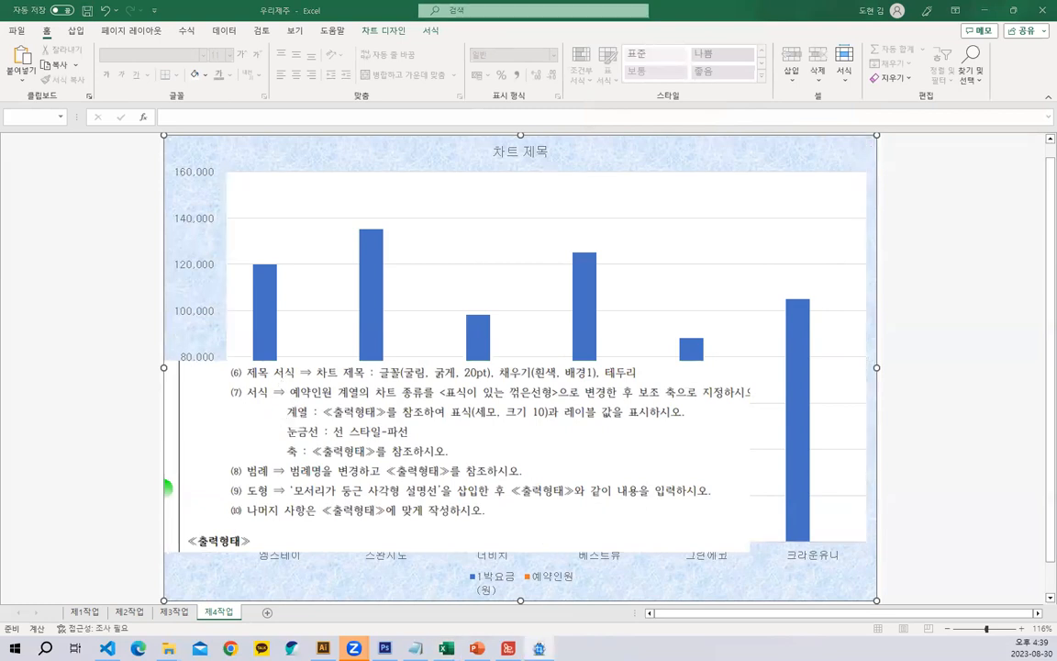
Step: Capture the sample chart's title as an image, paste it into the chart and move it below the title, over the columns
{"action": "key", "text": "ctrl+shift+c"}
{"action": "left_click", "coordinate": [491, 235]}
{"action": "key", "text": "ctrl+v"}
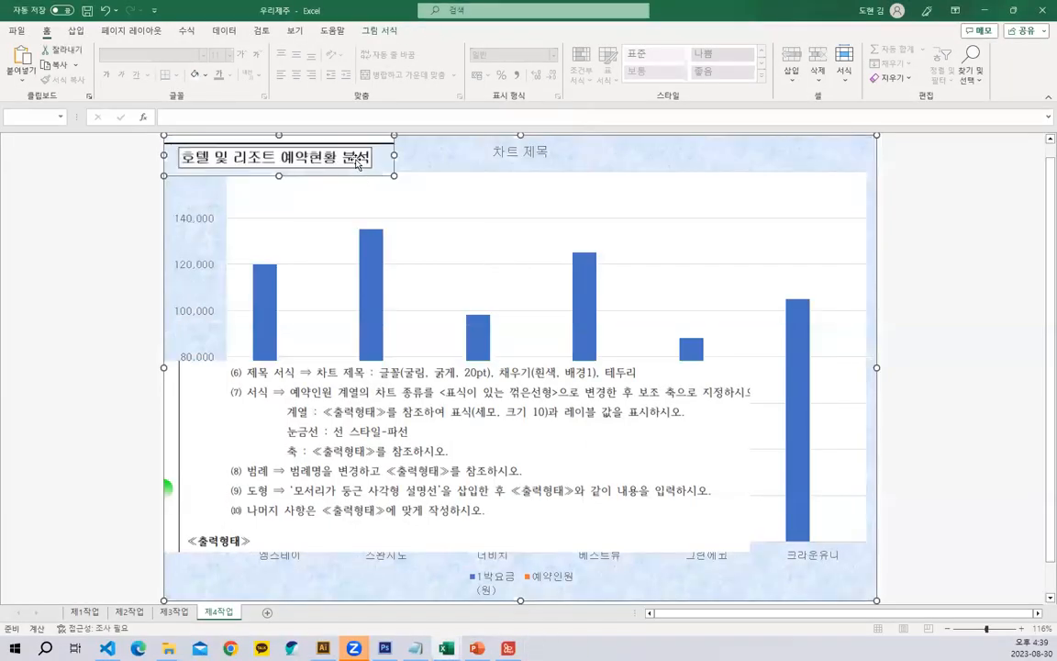
{"action": "left_click_drag", "start_coordinate": [359, 158], "coordinate": [483, 267]}
Step: Replace the chart title text with 호텔 및 리조트 예약현황 분석
{"action": "left_click", "coordinate": [495, 153]}
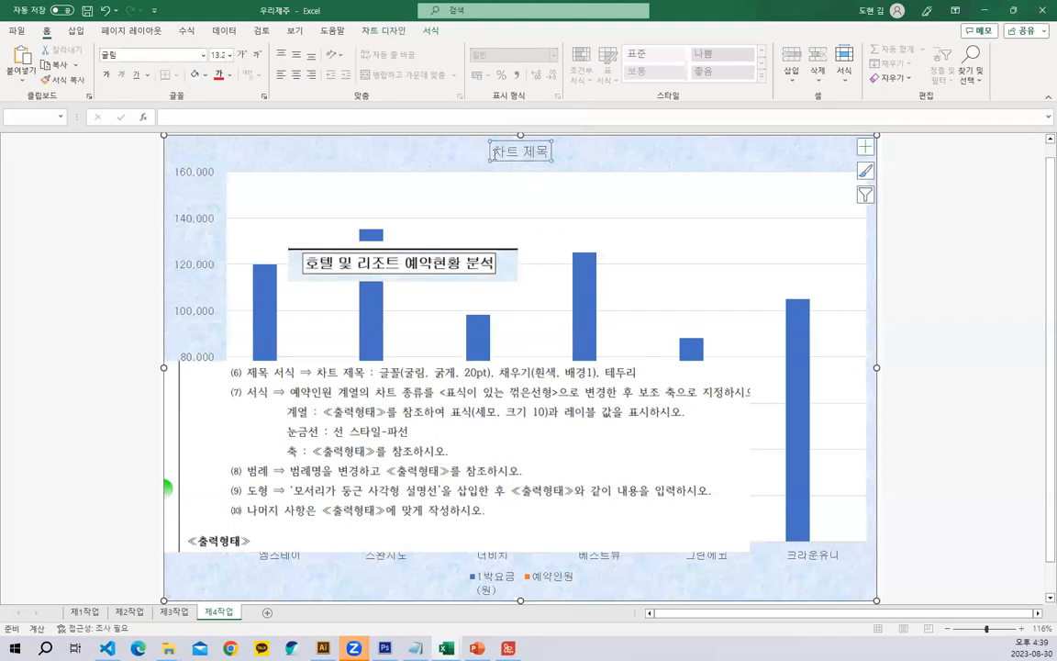
{"action": "left_click_drag", "start_coordinate": [494, 152], "coordinate": [548, 156]}
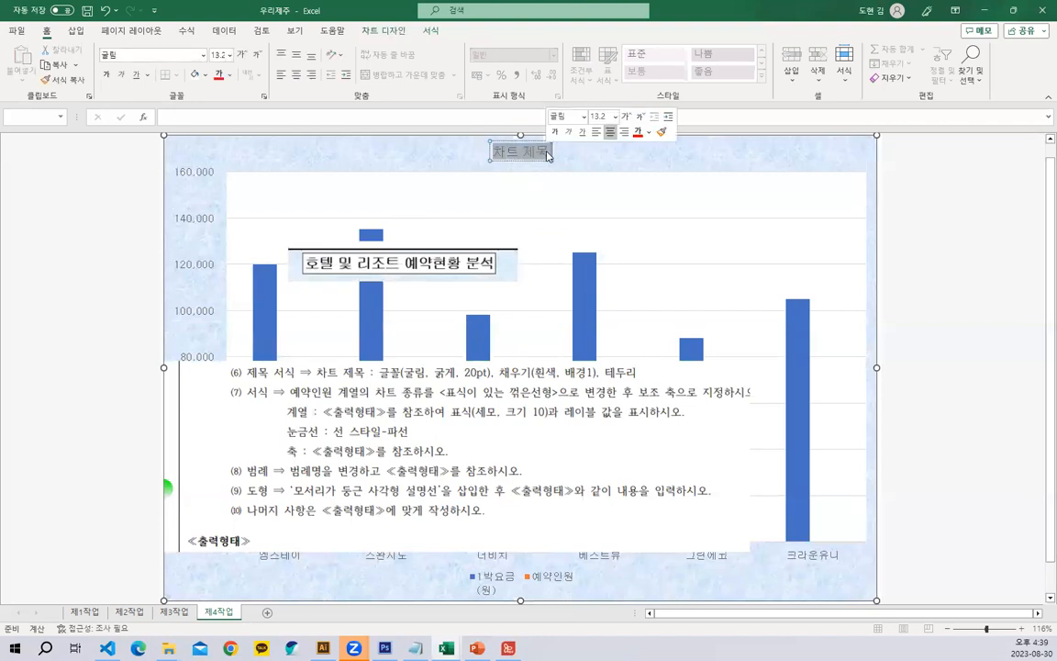
{"action": "type", "text": "호텔"}
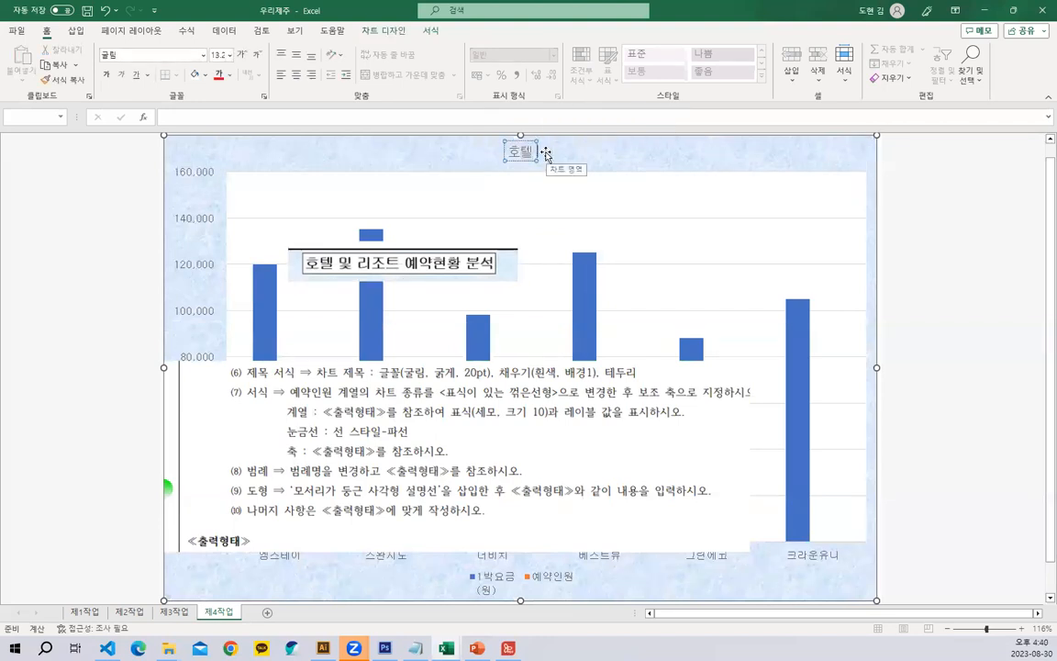
{"action": "type", "text": " 미ㅂ 리조트 ㅇ"}
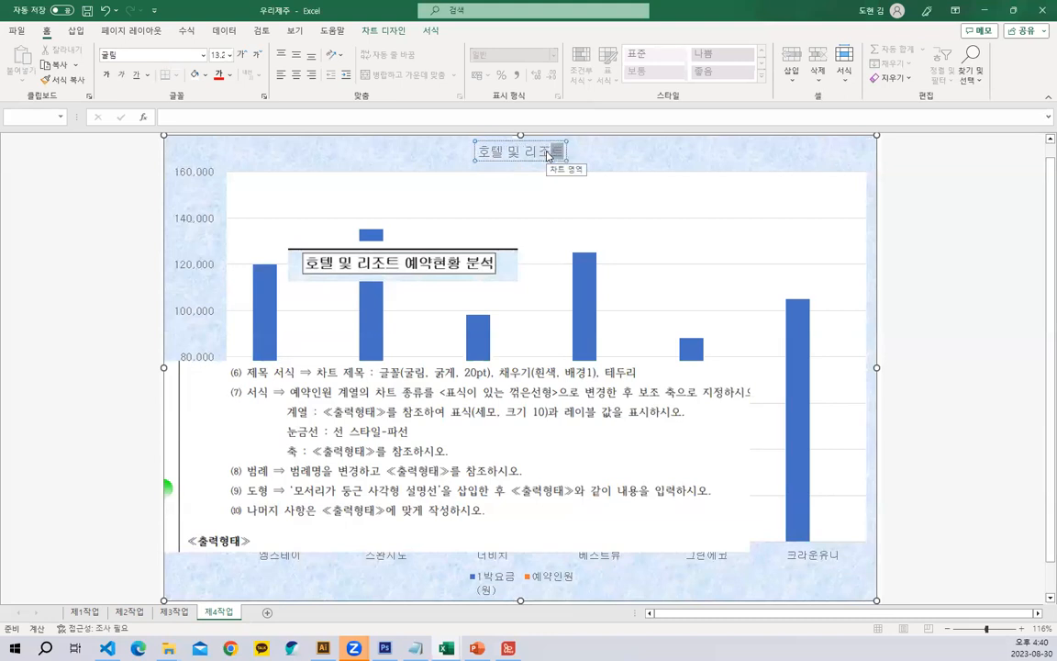
{"action": "type", "text": "예약현황 분ㅅ"}
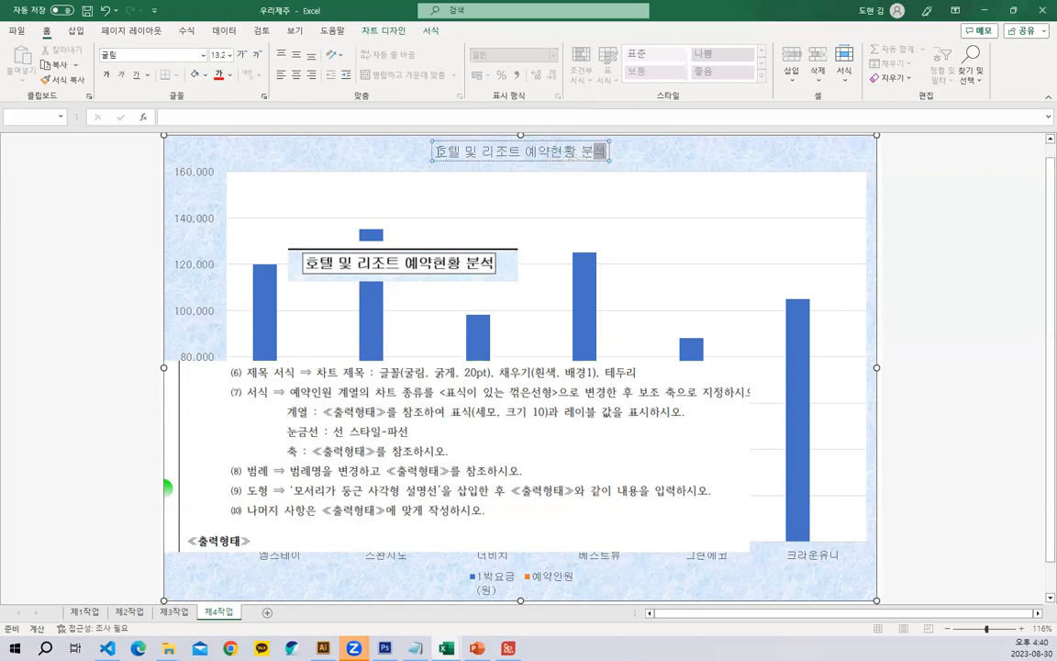
Step: Format the chart title text as 굴림, bold, 20 pt
{"action": "left_click_drag", "start_coordinate": [439, 151], "coordinate": [605, 152]}
{"action": "left_click", "coordinate": [142, 55]}
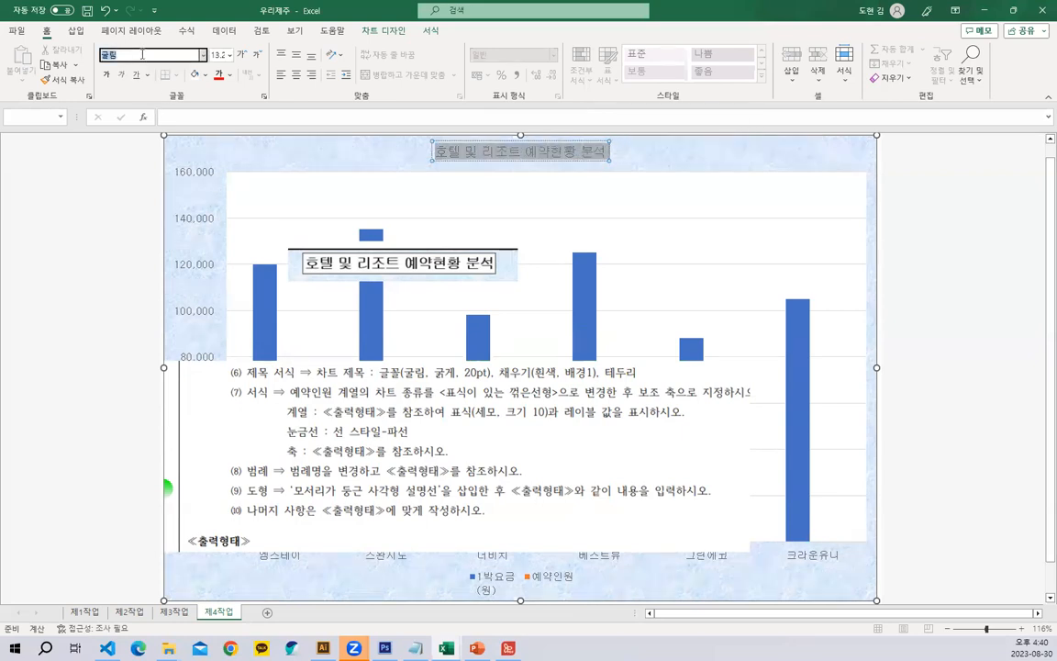
{"action": "type", "text": "ㄱ"}
{"action": "type", "text": "굴림"}
{"action": "key", "text": "Return"}
{"action": "left_click", "coordinate": [109, 77]}
{"action": "left_click", "coordinate": [218, 56]}
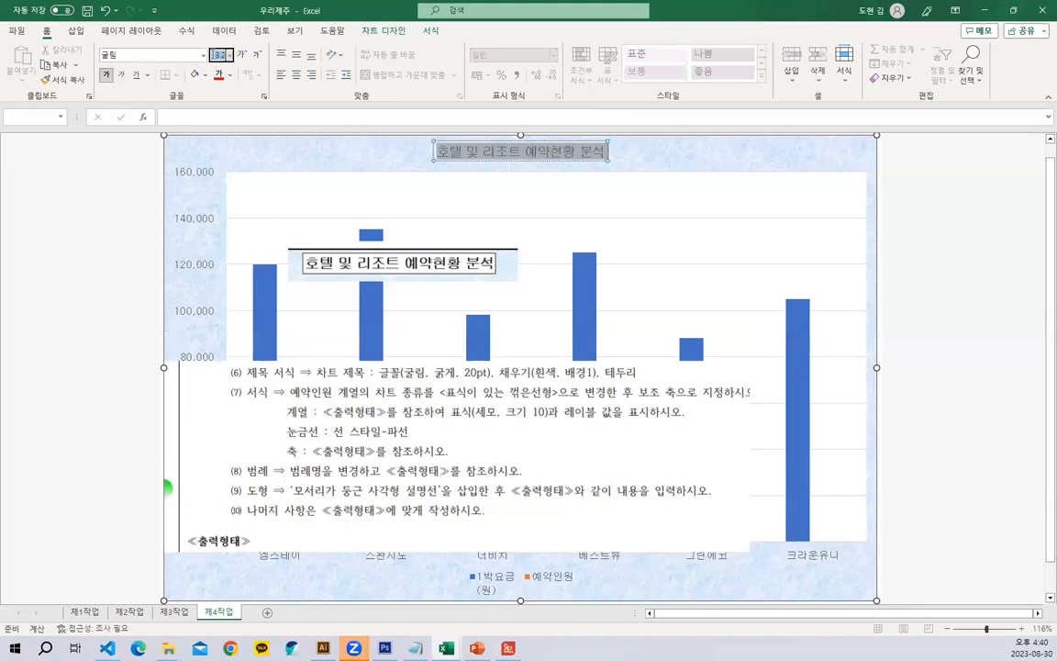
{"action": "type", "text": "20"}
{"action": "key", "text": "Return"}
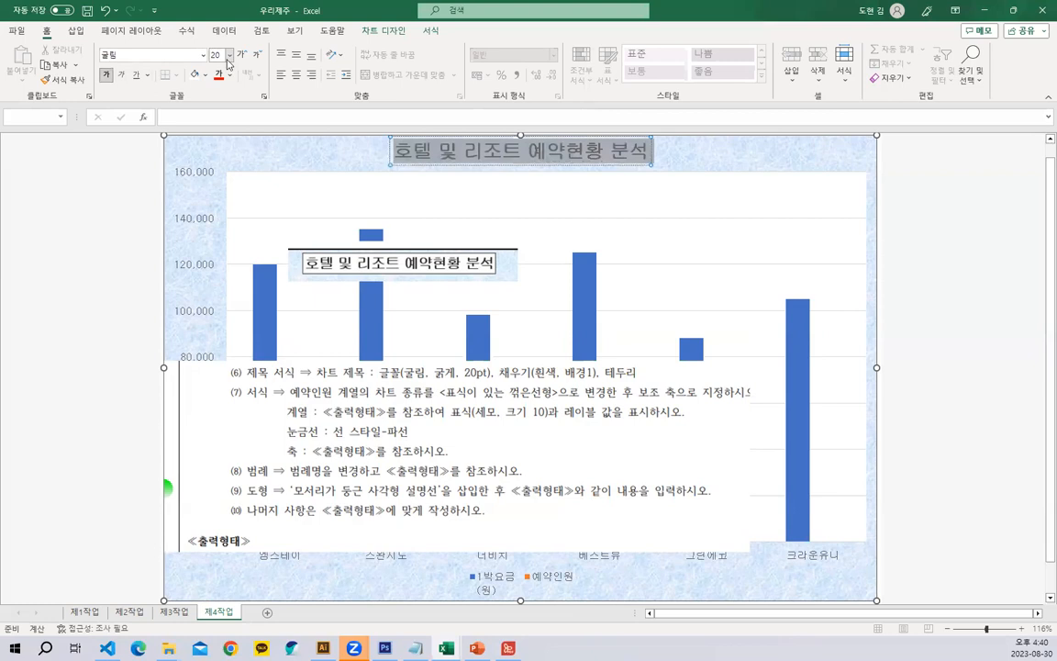
Step: Fill the chart title box with white, background 1, and give it an automatic (자동) outline
{"action": "left_click", "coordinate": [431, 31]}
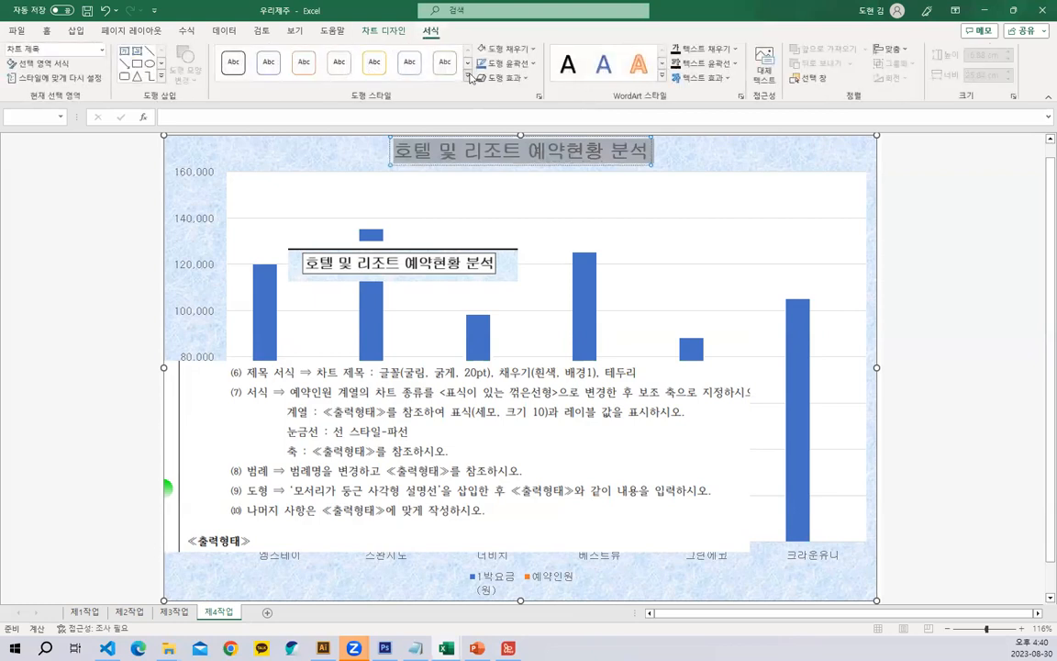
{"action": "left_click", "coordinate": [509, 49]}
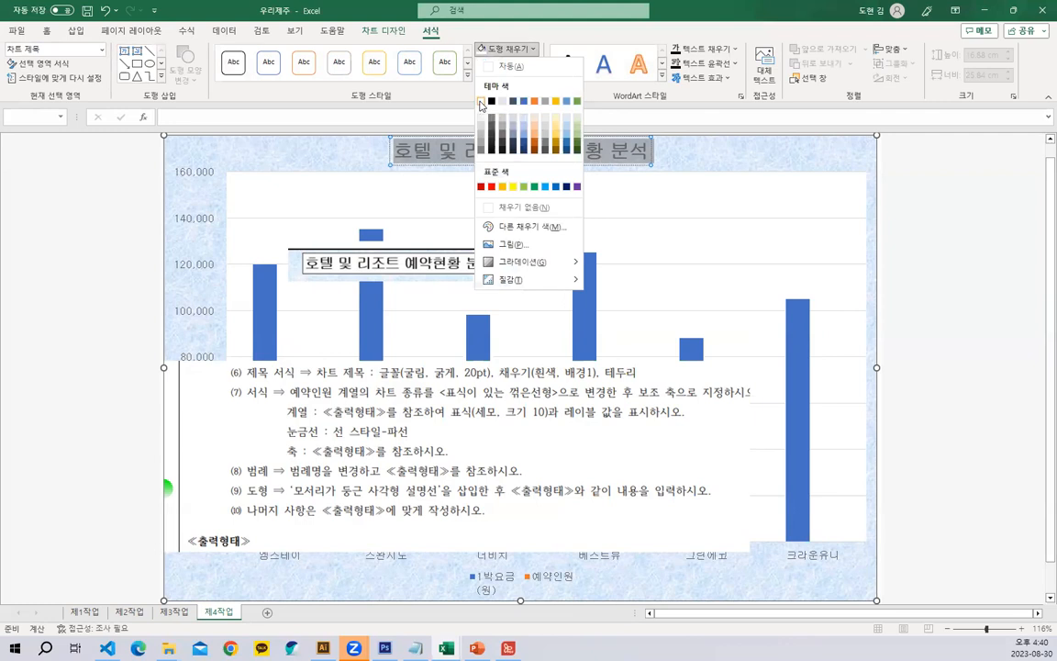
{"action": "left_click", "coordinate": [481, 102]}
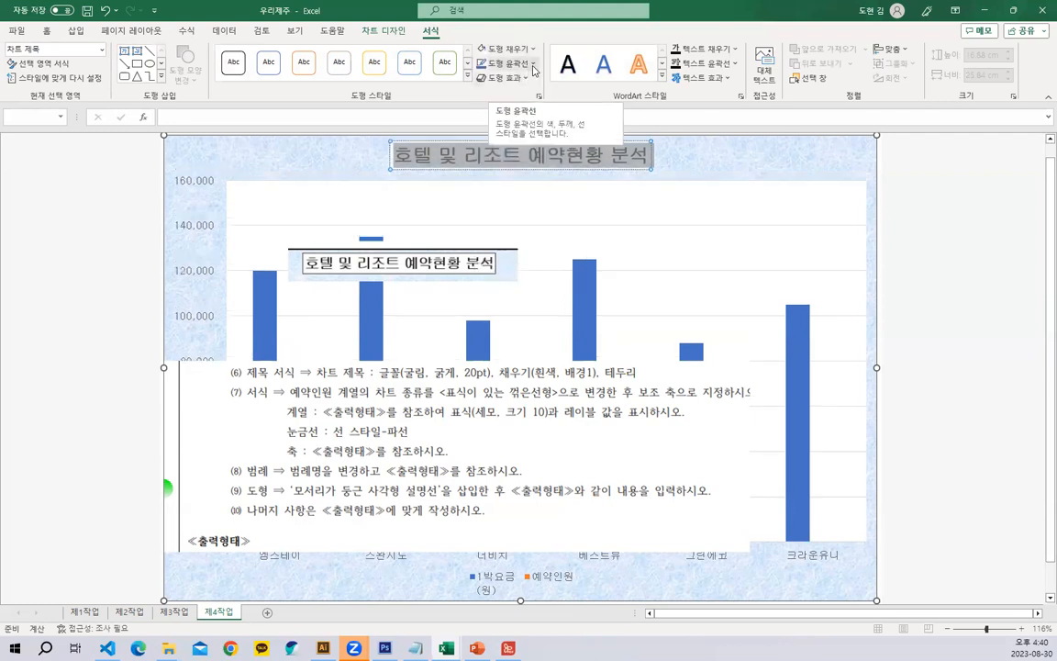
{"action": "left_click", "coordinate": [533, 68]}
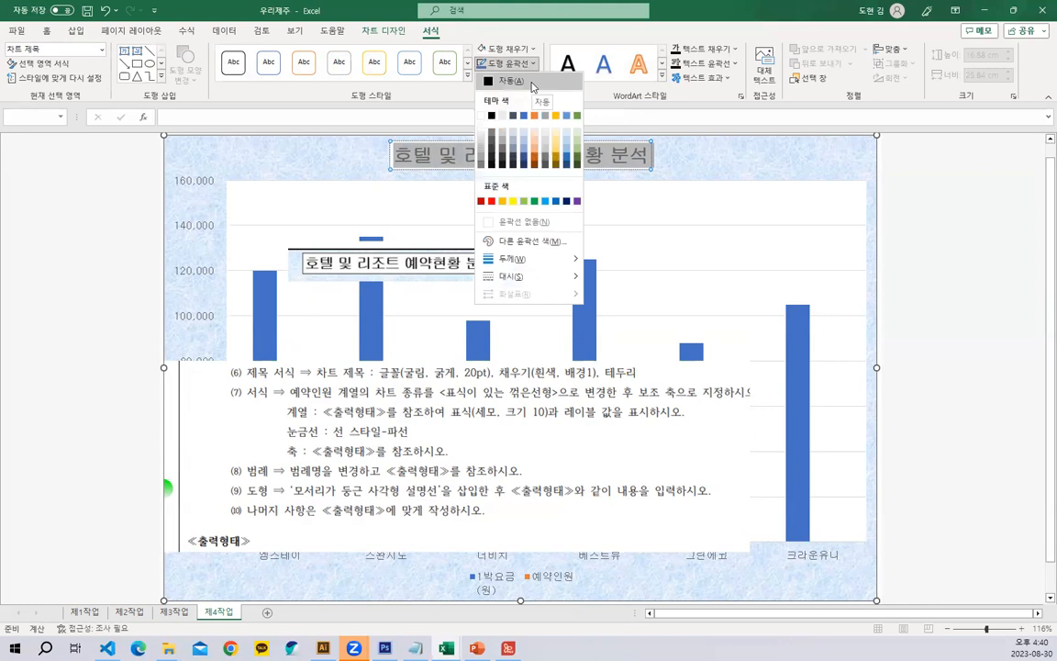
{"action": "left_click", "coordinate": [531, 82]}
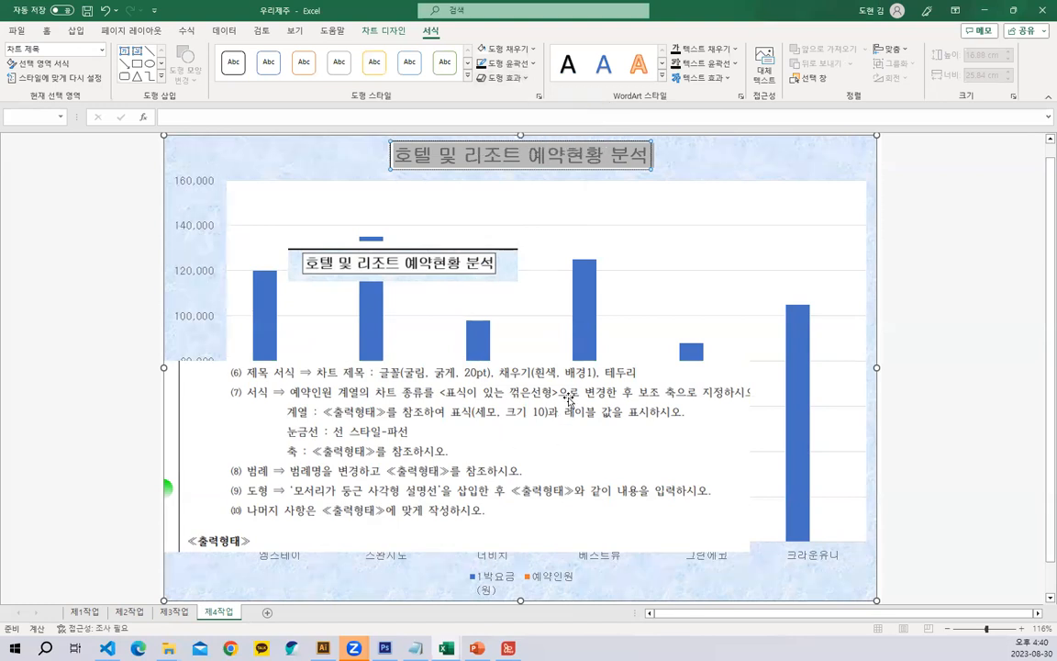
{"action": "left_click", "coordinate": [532, 71]}
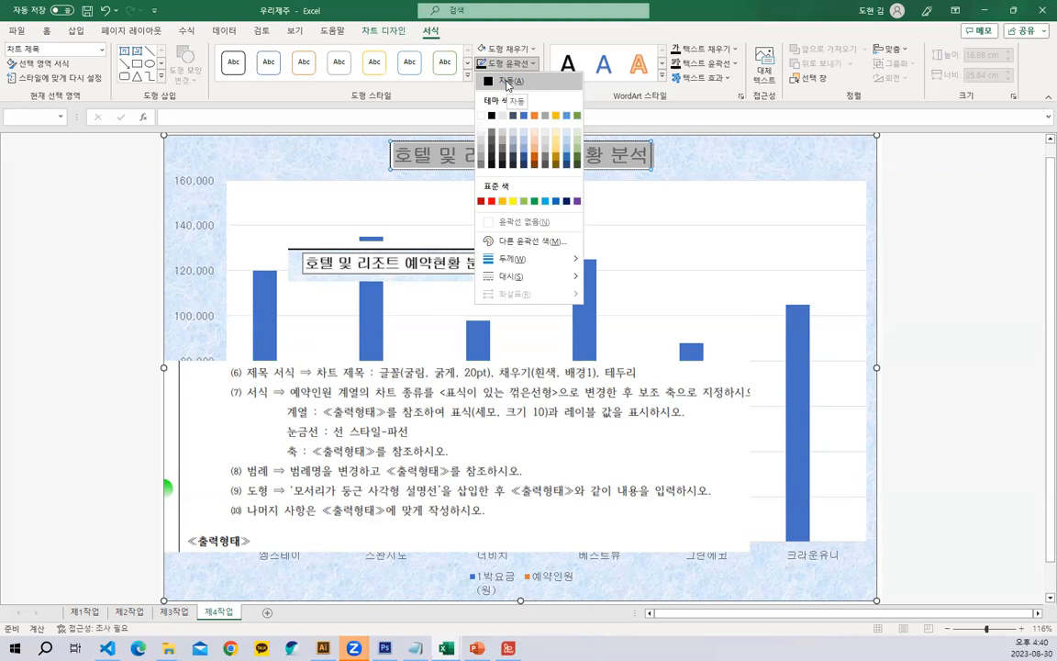
{"action": "left_click", "coordinate": [510, 82]}
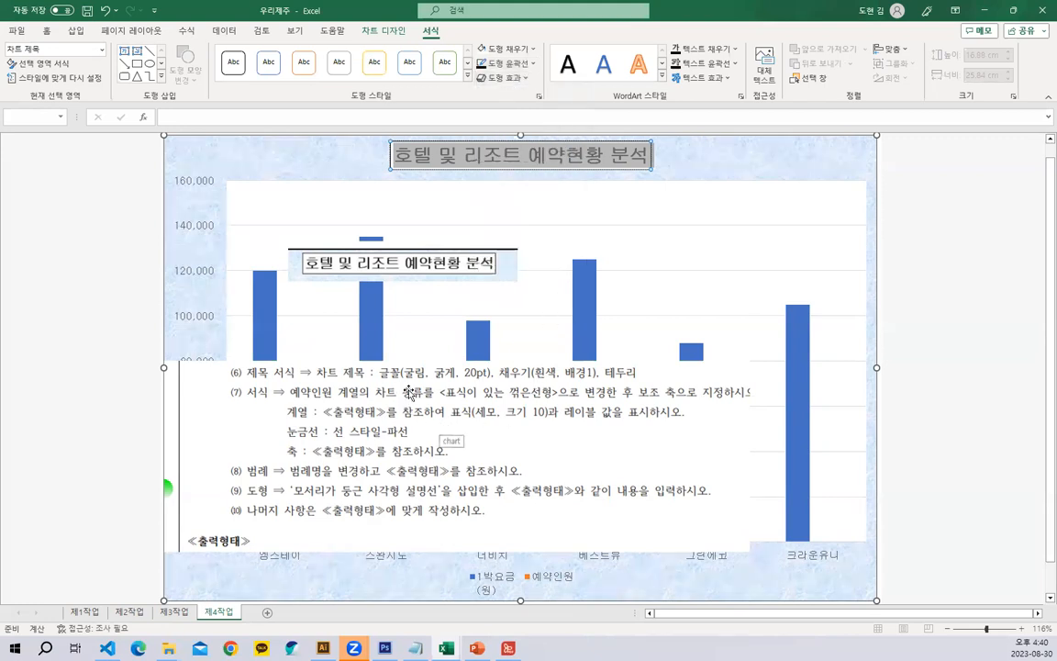
Step: Crop the conditions image down to condition (7) and delete the pasted sample title image from the chart
{"action": "left_click", "coordinate": [703, 379]}
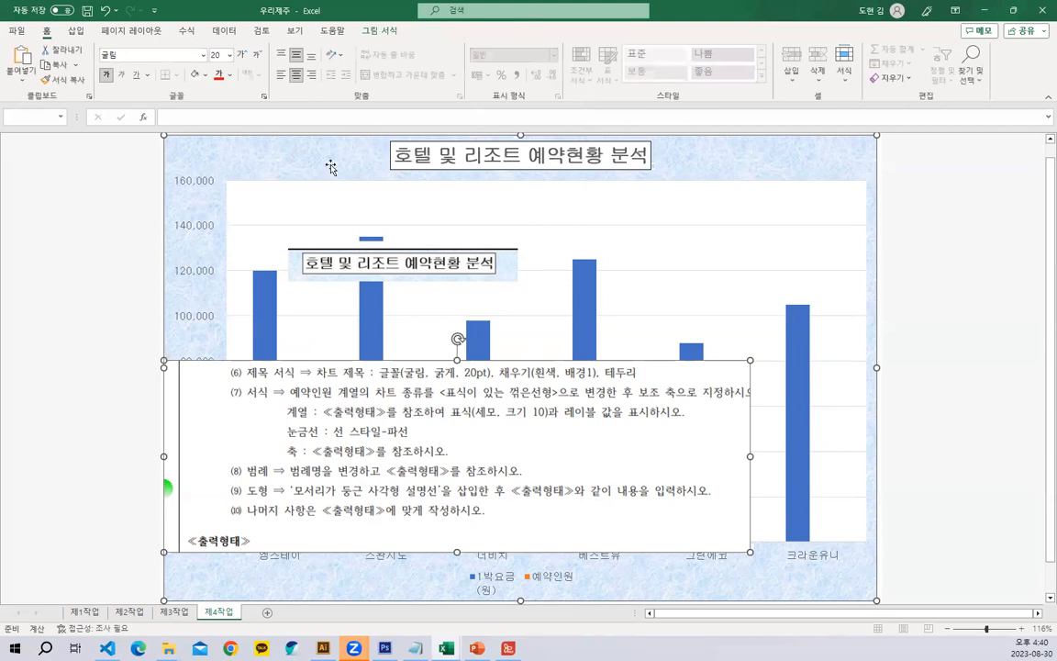
{"action": "left_click", "coordinate": [378, 30]}
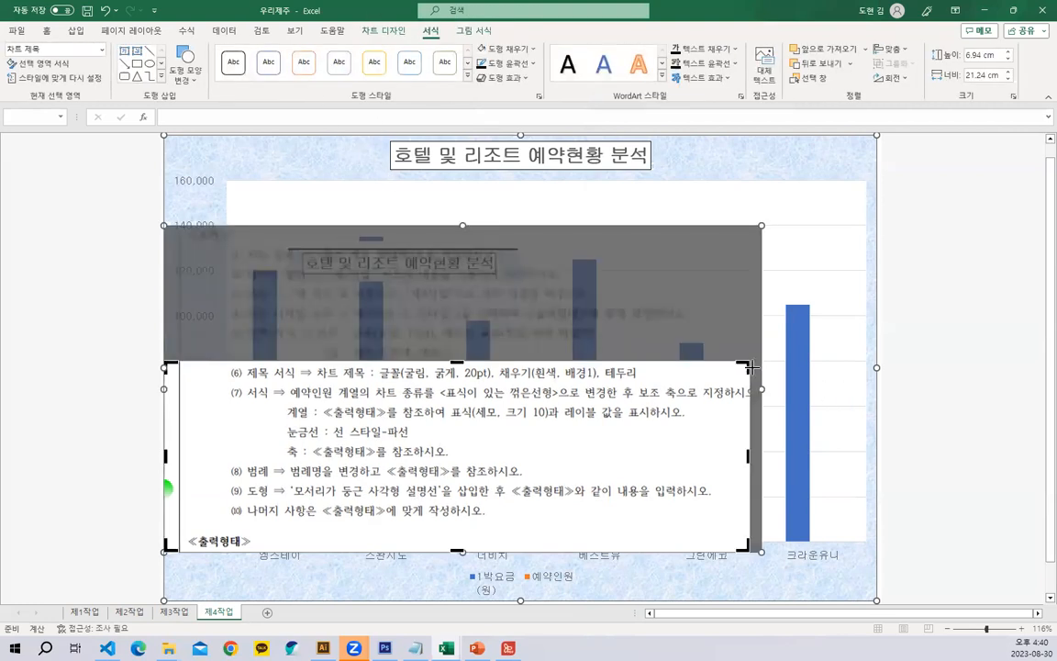
{"action": "left_click_drag", "start_coordinate": [751, 362], "coordinate": [760, 377]}
{"action": "left_click", "coordinate": [717, 222]}
{"action": "left_click", "coordinate": [452, 273]}
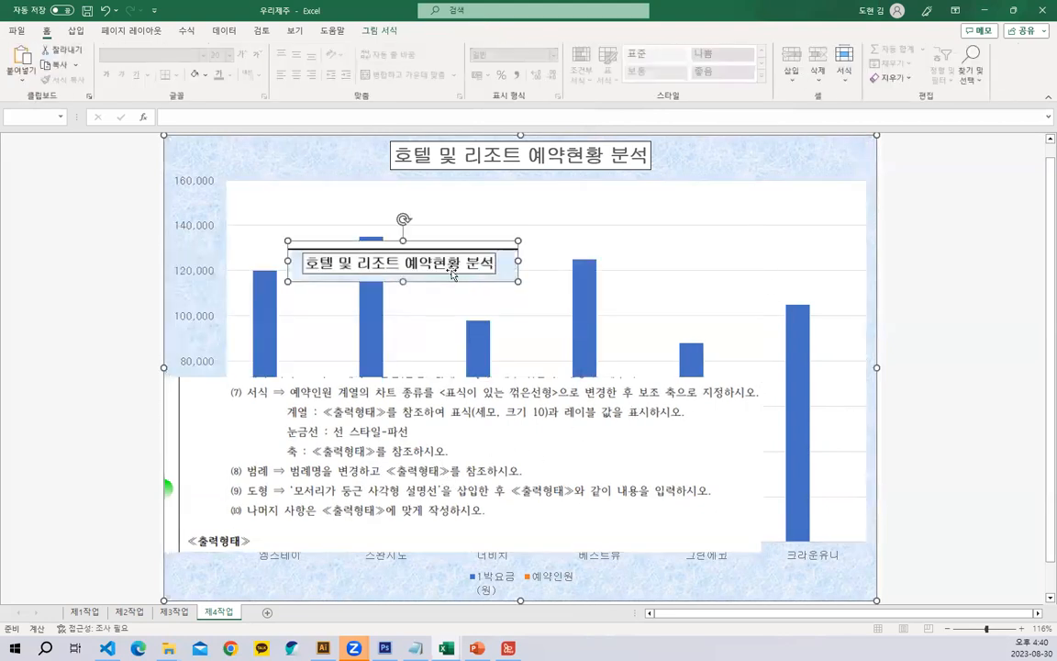
{"action": "key", "text": "Delete"}
Step: Switch to the 2308A.pdf exam document to examine the sample output chart, and return to the workbook
{"action": "left_click", "coordinate": [355, 411]}
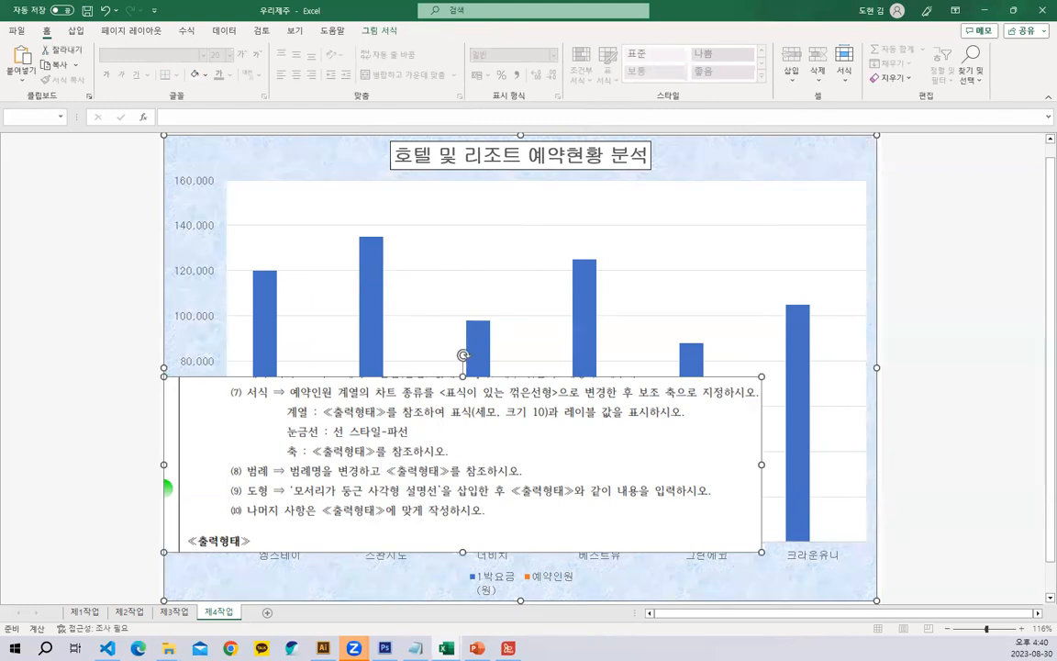
{"action": "left_click", "coordinate": [508, 648]}
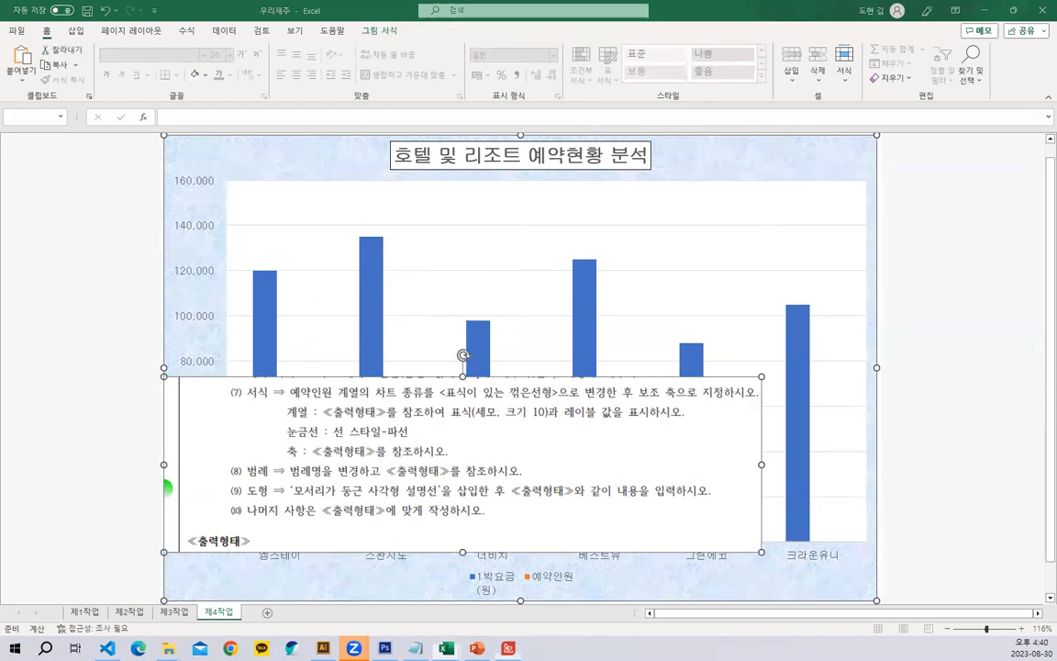
{"action": "left_click", "coordinate": [628, 108]}
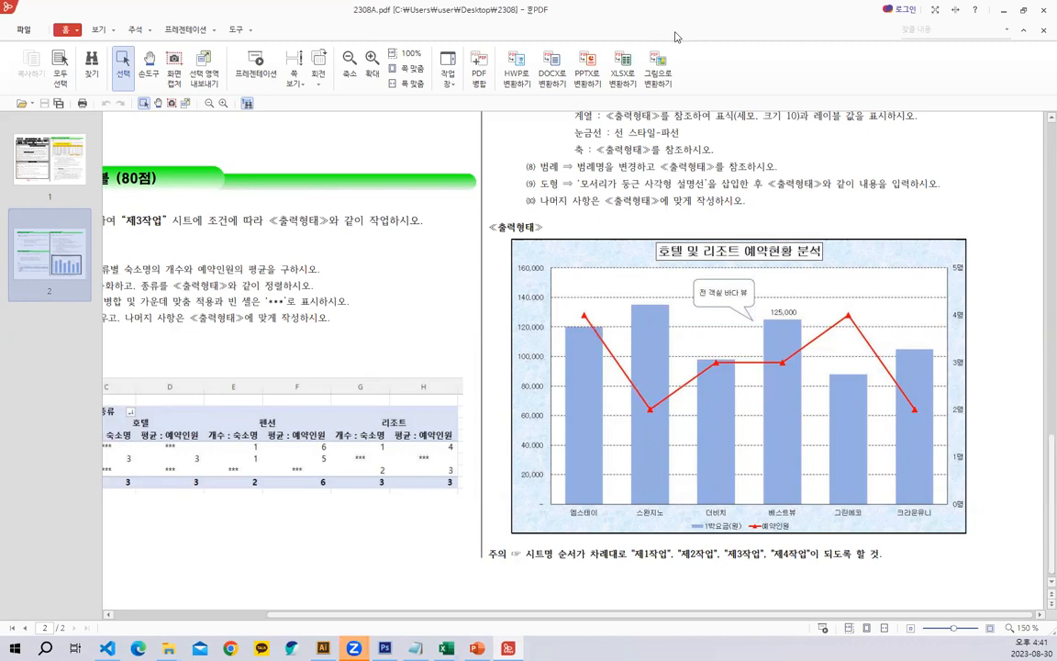
{"action": "key", "text": "alt+Tab"}
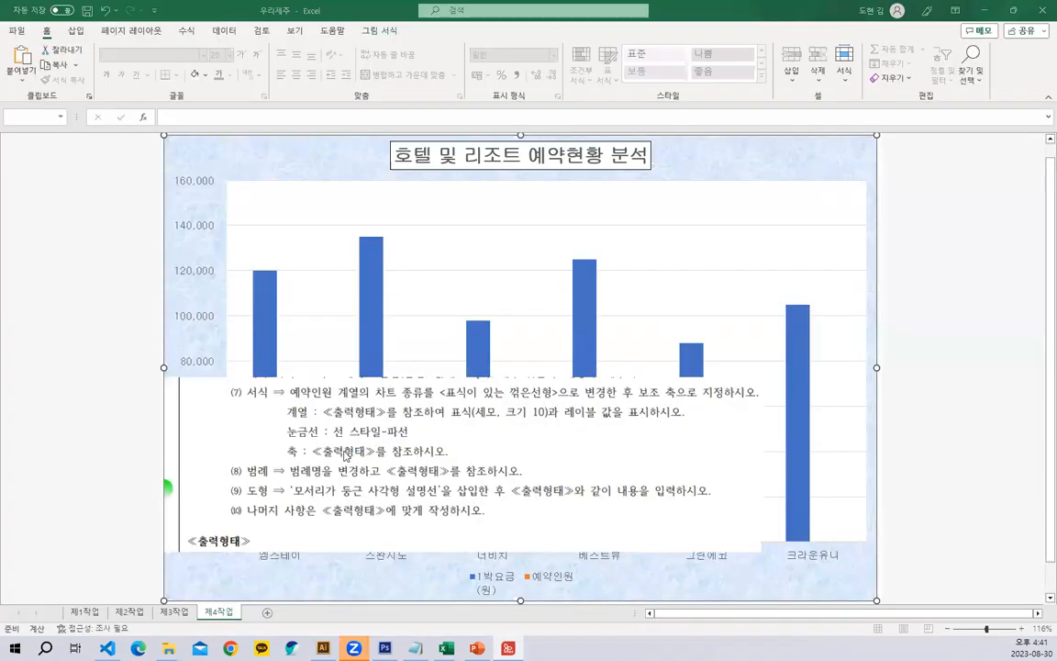
Step: Move the conditions image up over the chart so the lower part of the columns and the category labels are uncovered
{"action": "left_click_drag", "start_coordinate": [441, 431], "coordinate": [441, 305]}
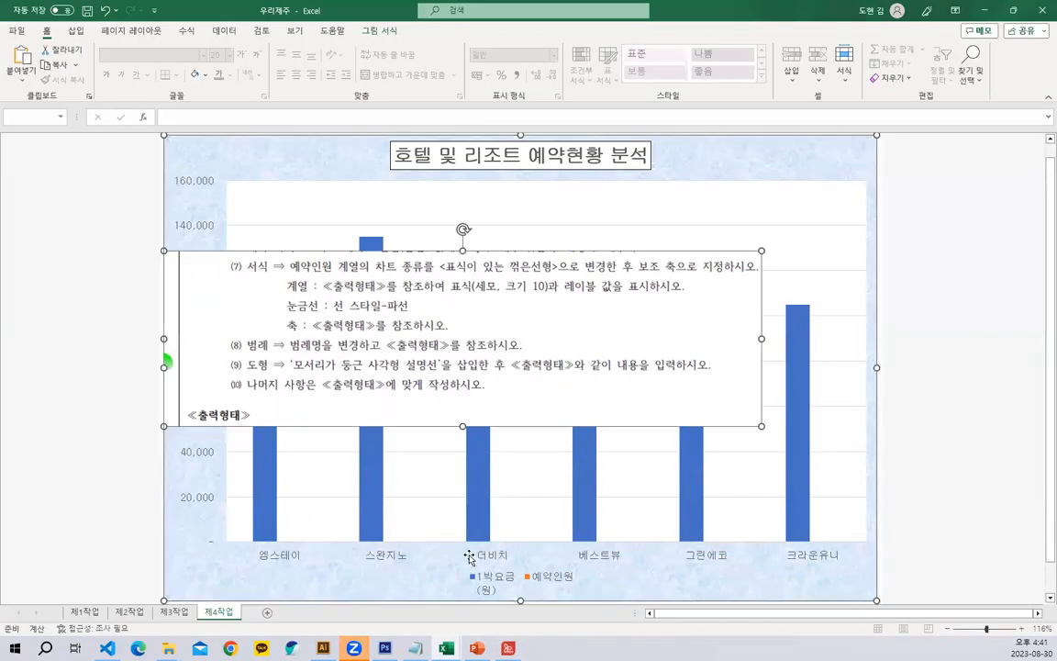
{"action": "left_click", "coordinate": [797, 493]}
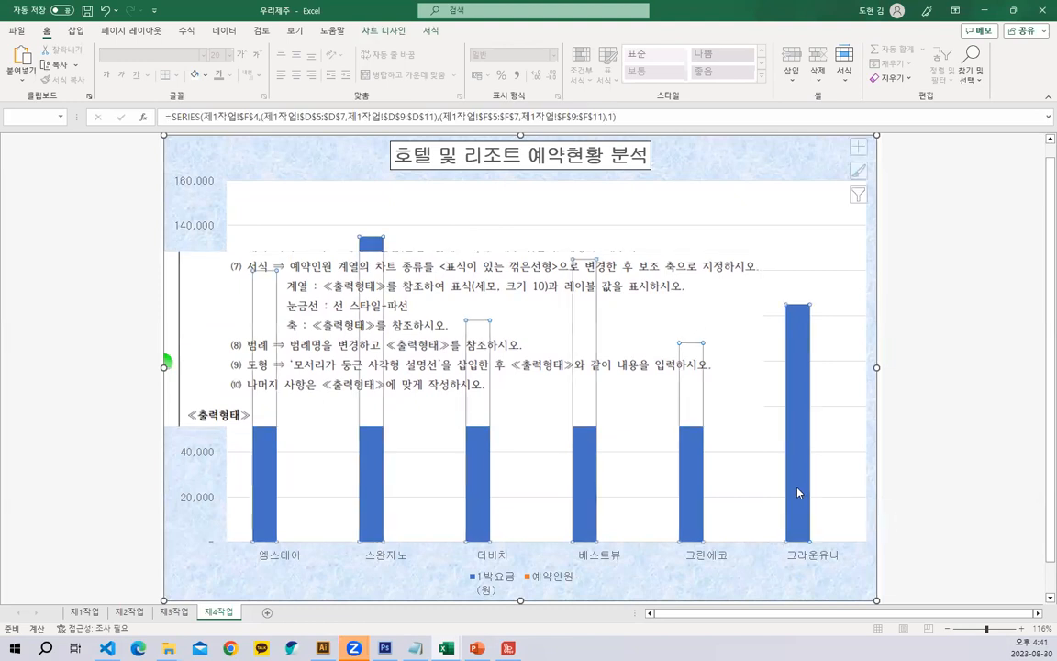
{"action": "left_click_drag", "start_coordinate": [722, 420], "coordinate": [721, 408]}
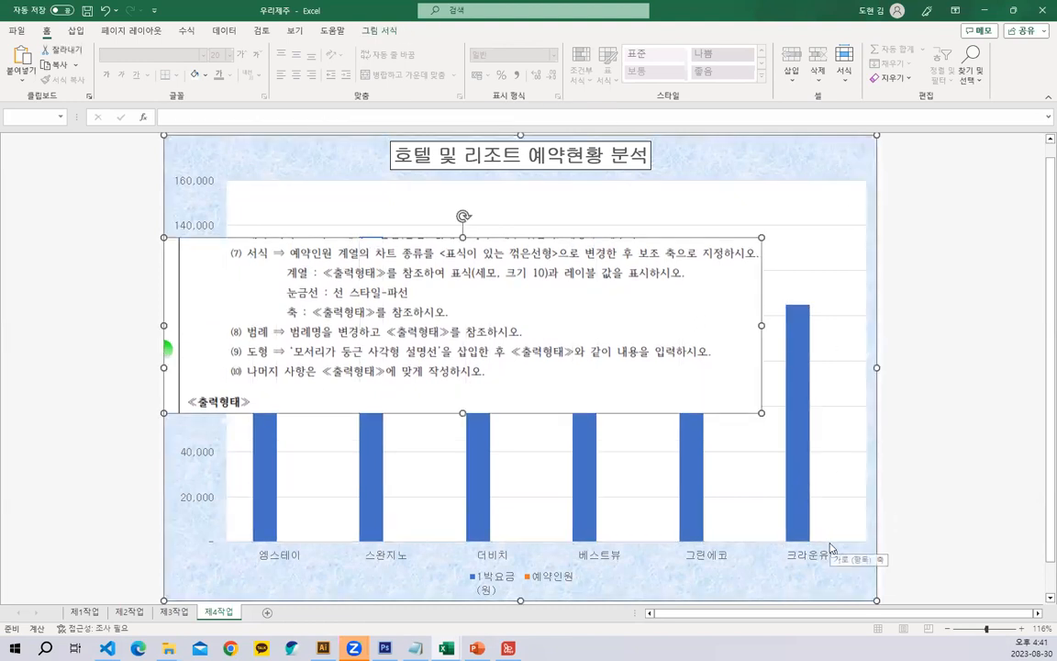
Step: Change the 예약인원 series to a line with markers (표식이 있는 꺾은선형) and plot it on the secondary axis
{"action": "left_click", "coordinate": [798, 475]}
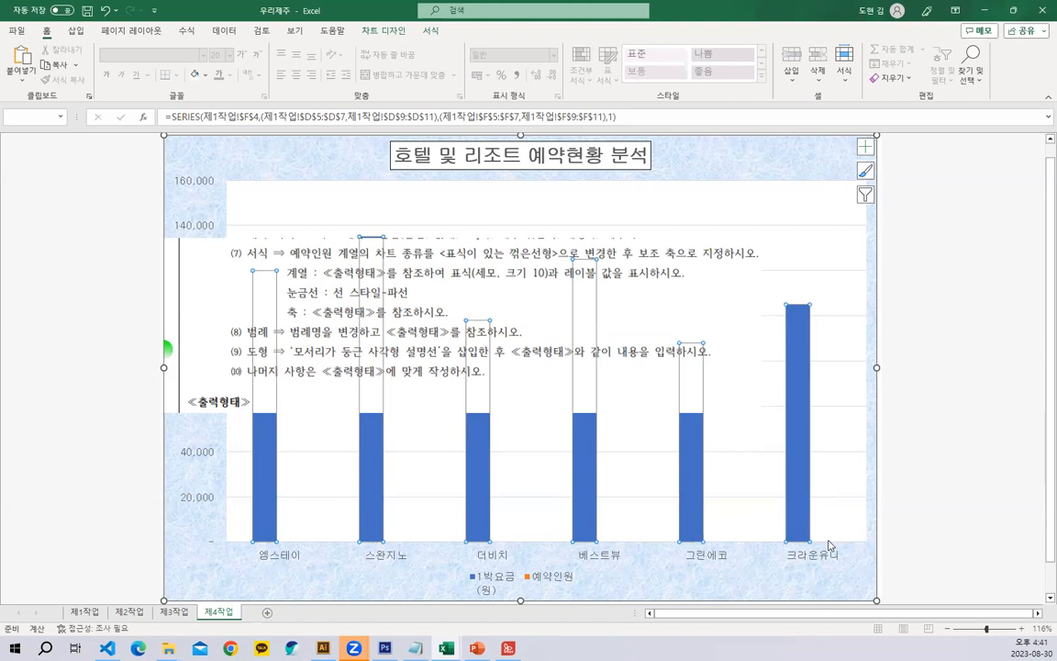
{"action": "left_click", "coordinate": [826, 368]}
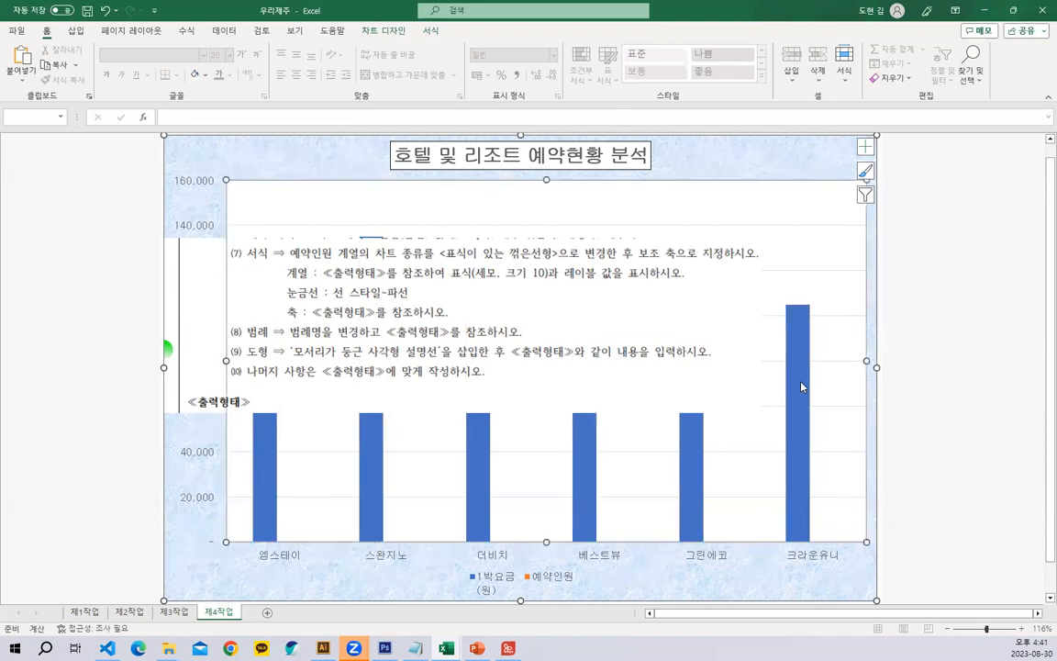
{"action": "left_click", "coordinate": [801, 386]}
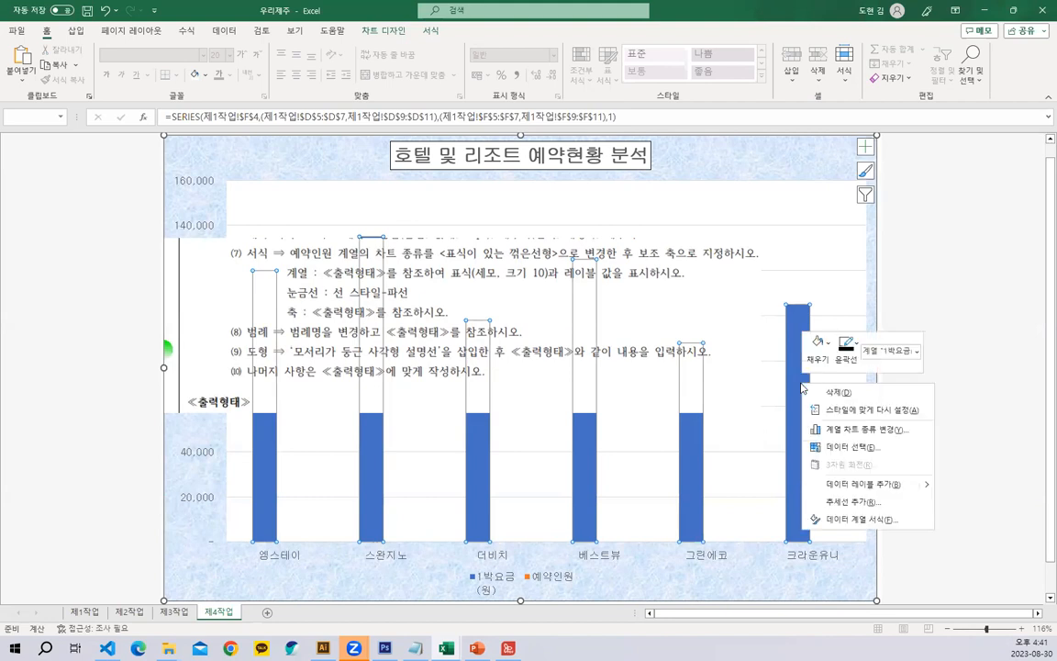
{"action": "left_click", "coordinate": [849, 437]}
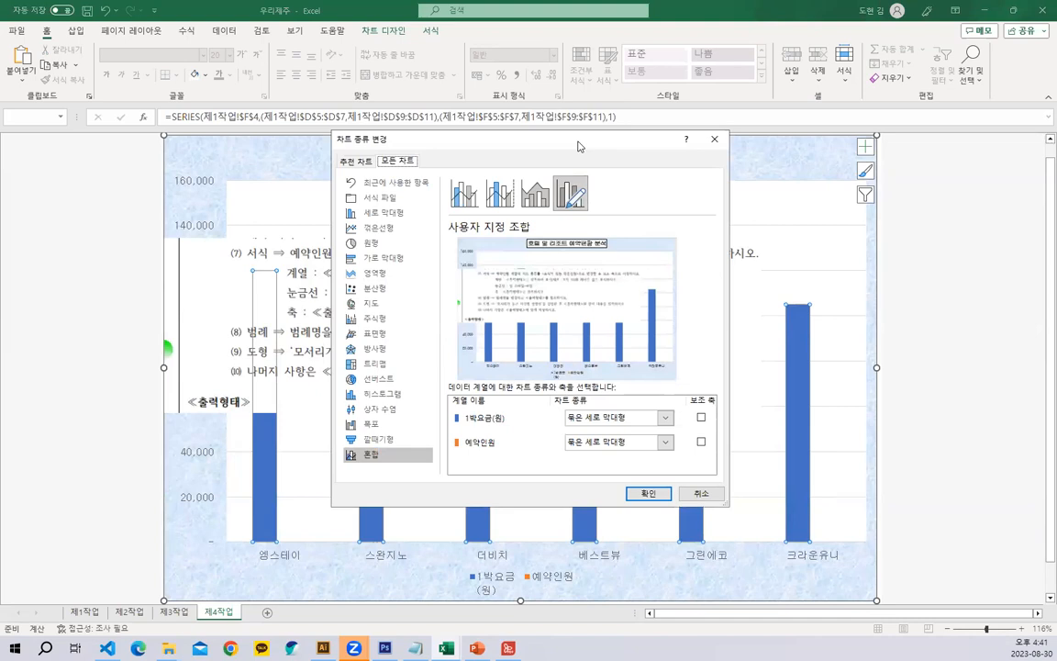
{"action": "left_click_drag", "start_coordinate": [578, 147], "coordinate": [462, 300]}
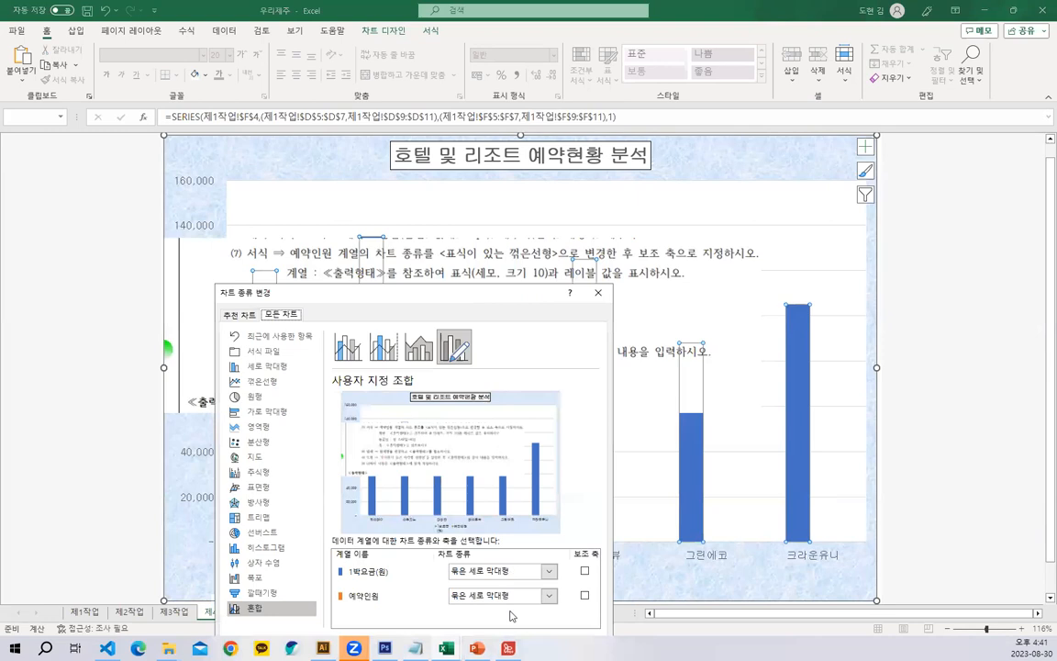
{"action": "left_click", "coordinate": [549, 597]}
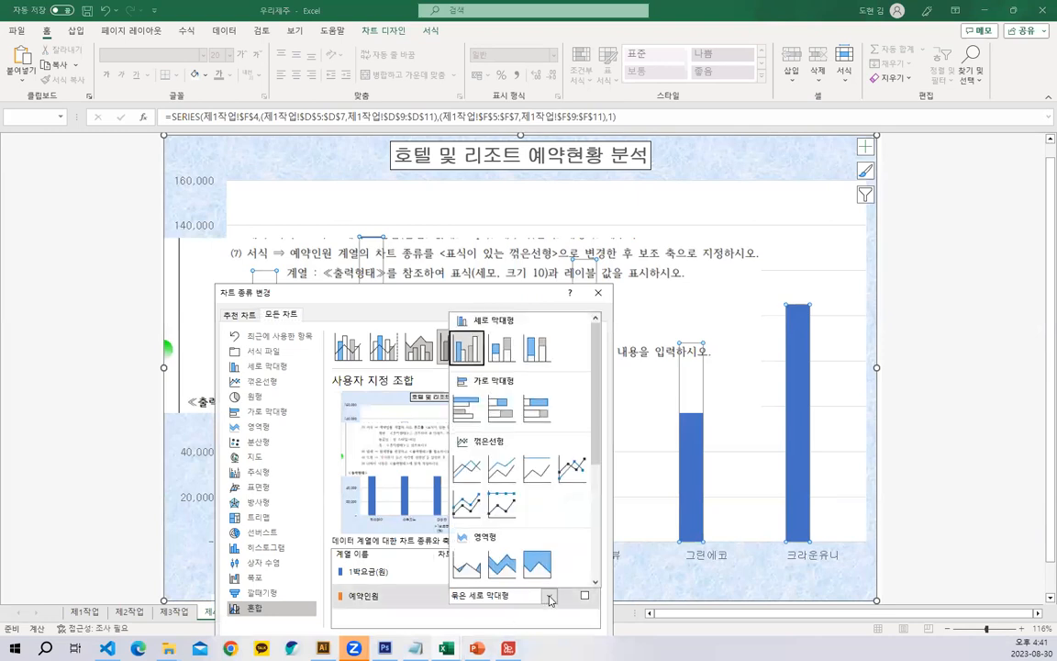
{"action": "left_click", "coordinate": [573, 468]}
{"action": "left_click", "coordinate": [584, 595]}
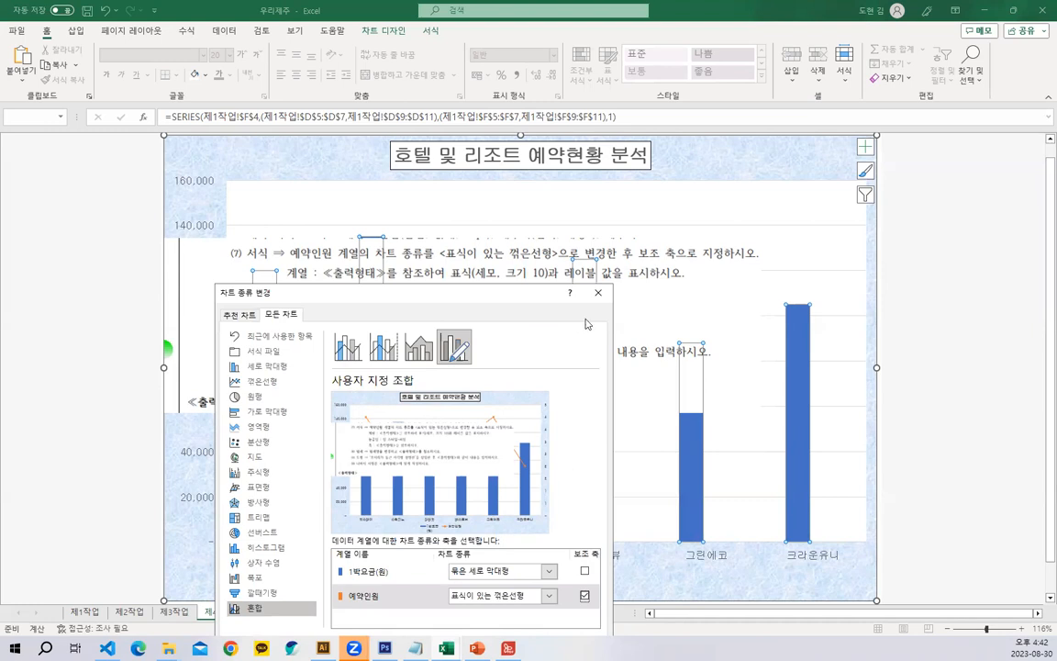
{"action": "left_click_drag", "start_coordinate": [502, 299], "coordinate": [502, 235]}
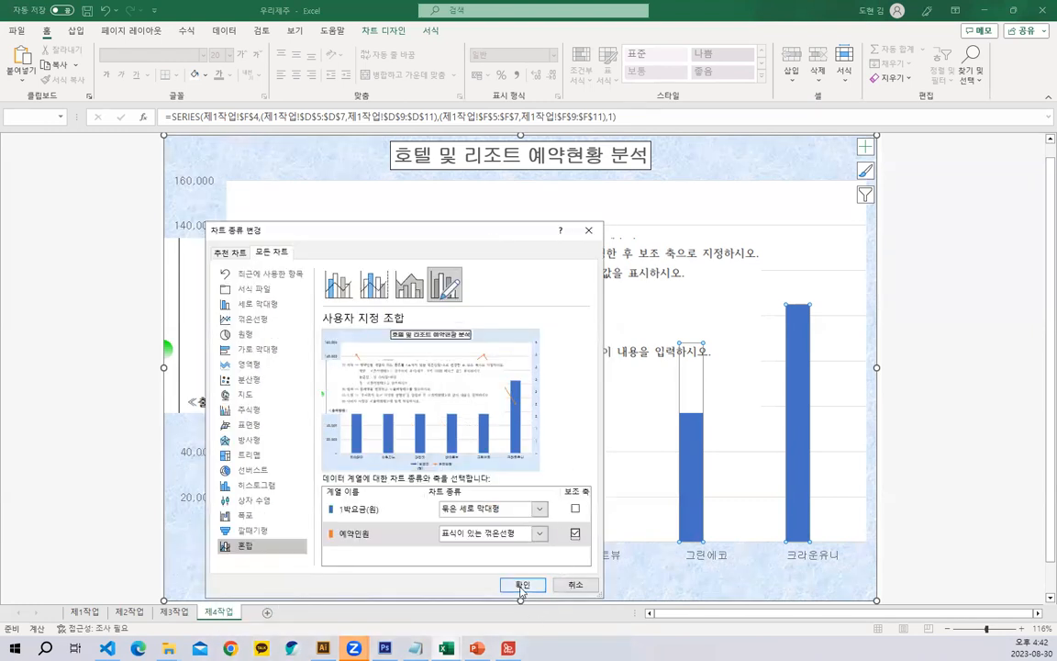
{"action": "left_click", "coordinate": [522, 582]}
Step: Move the conditions image down clear of the line's upper markers and open the data series formatting for 예약인원
{"action": "left_click_drag", "start_coordinate": [608, 309], "coordinate": [614, 386]}
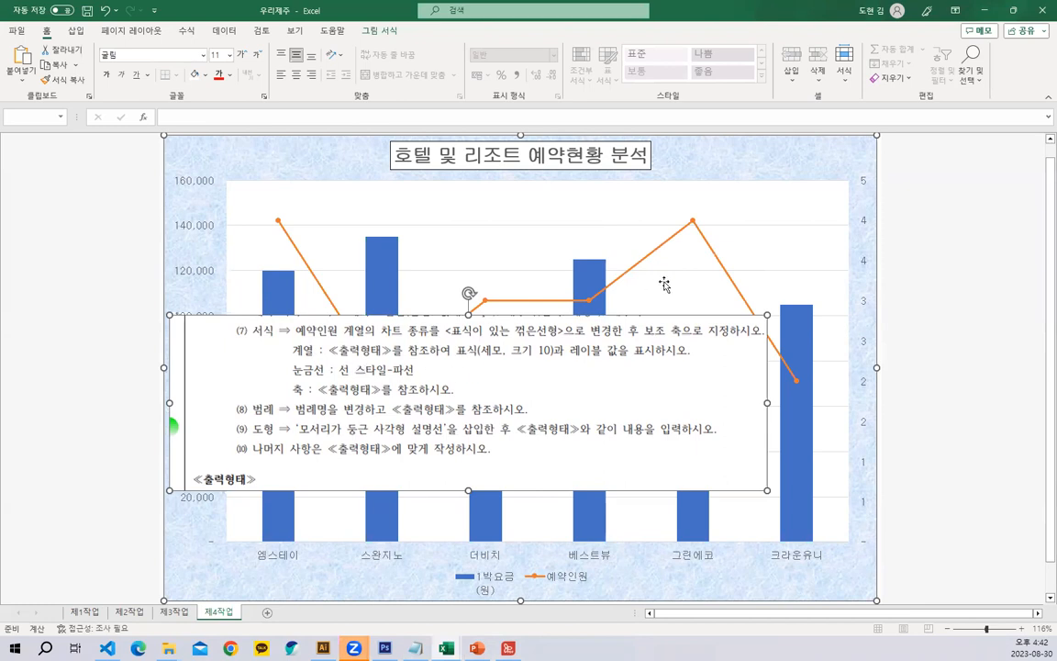
{"action": "mouse_move", "coordinate": [693, 225]}
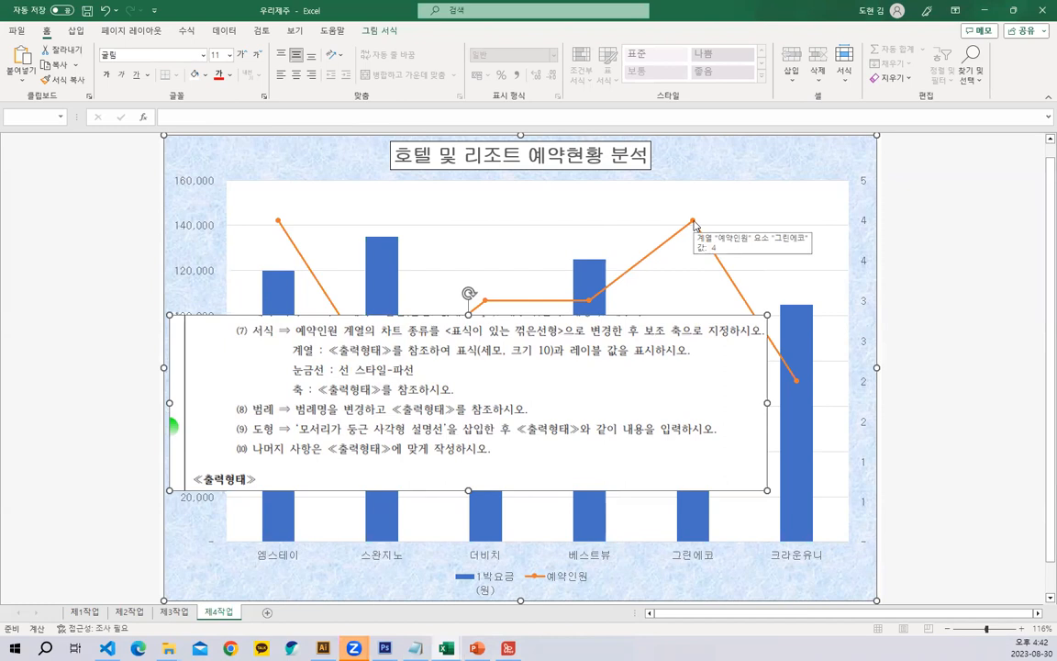
{"action": "left_click", "coordinate": [694, 225]}
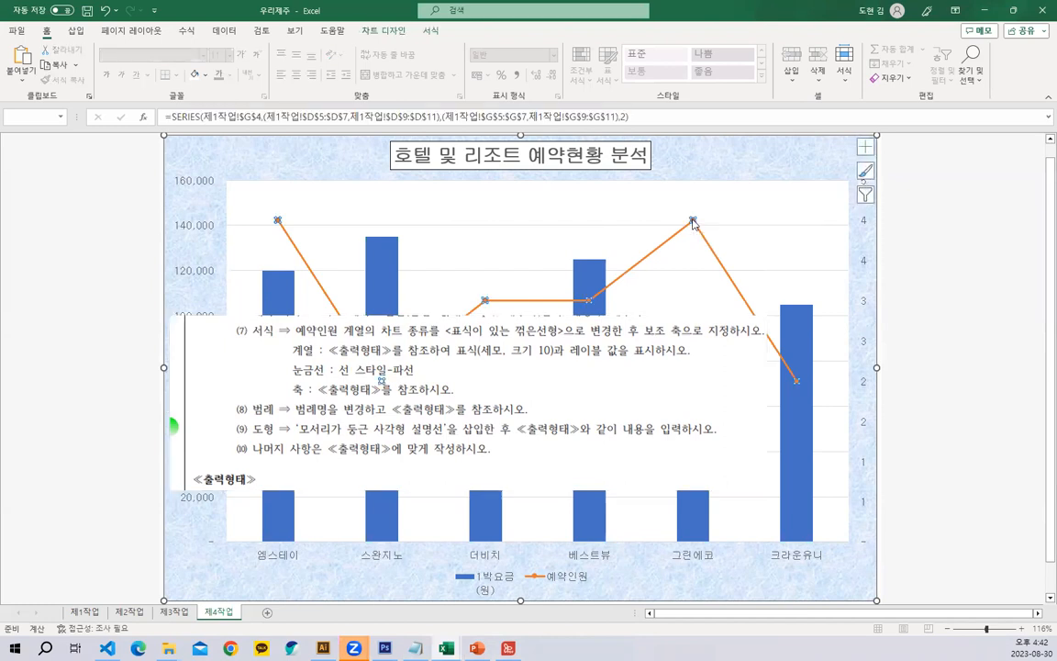
{"action": "right_click", "coordinate": [694, 223]}
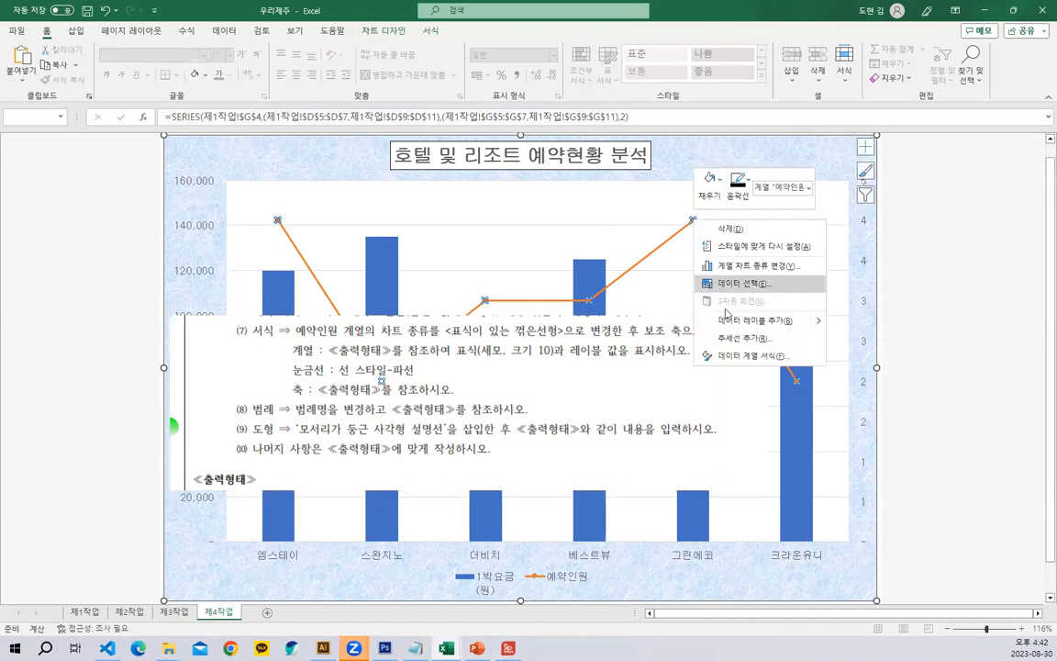
{"action": "left_click", "coordinate": [744, 360]}
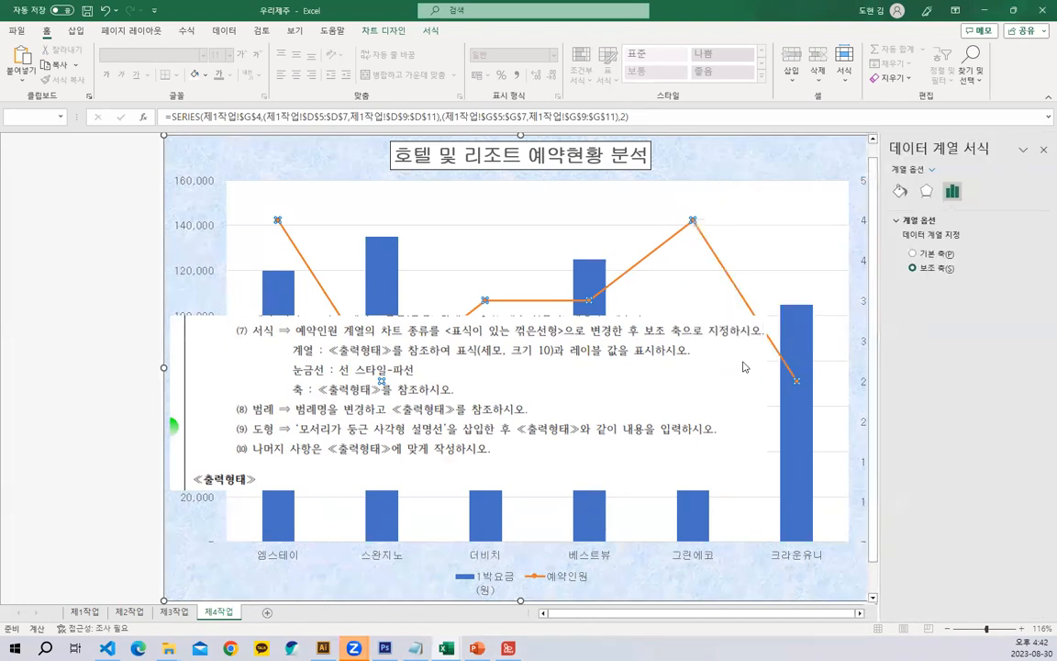
Step: Set the 예약인원 line's markers to the built-in (기본 제공) triangle shape at size 10
{"action": "left_click", "coordinate": [927, 171]}
{"action": "left_click", "coordinate": [926, 173]}
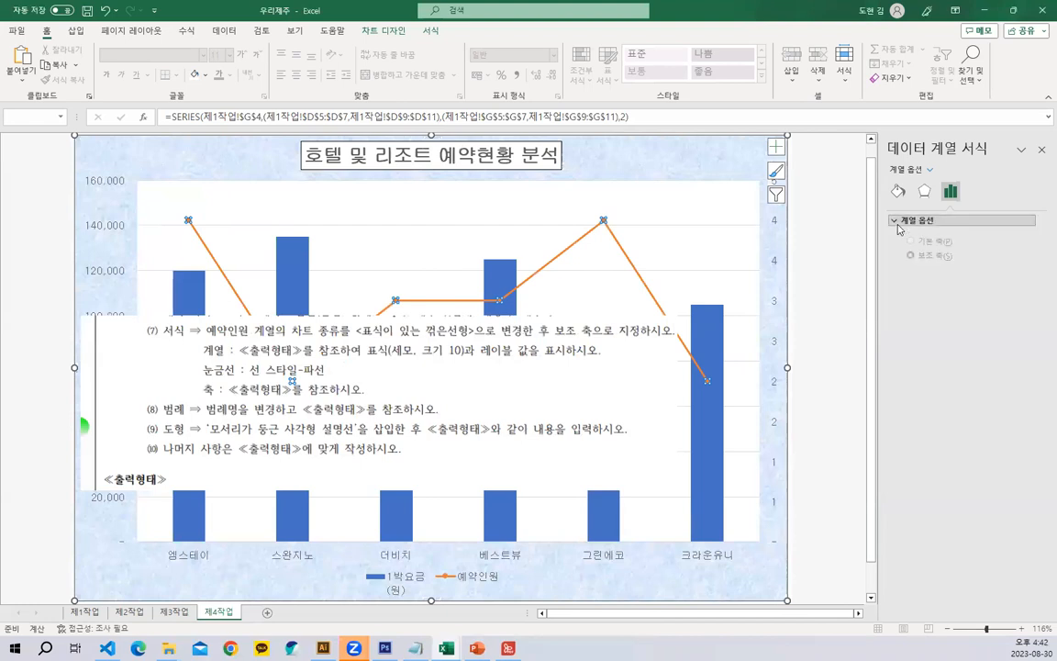
{"action": "left_click", "coordinate": [899, 191]}
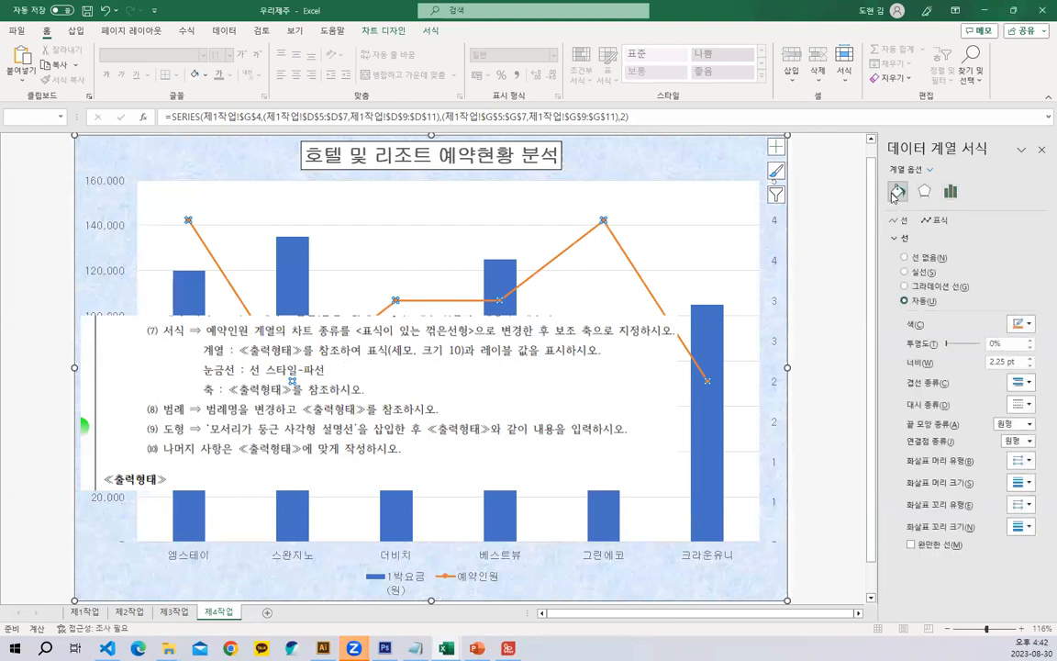
{"action": "left_click", "coordinate": [931, 222]}
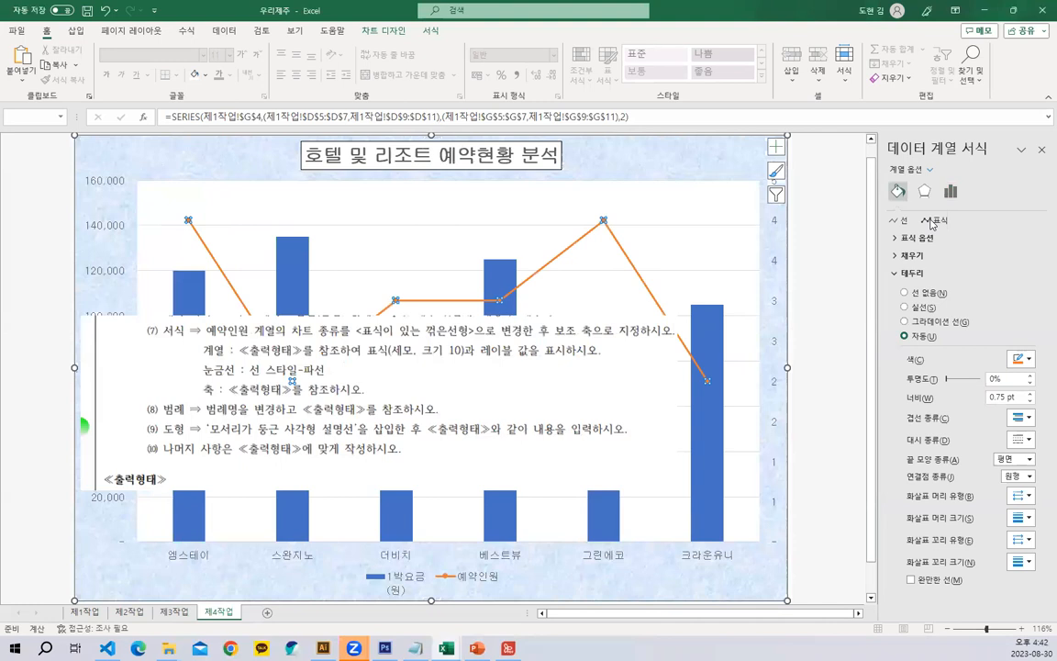
{"action": "left_click", "coordinate": [922, 237]}
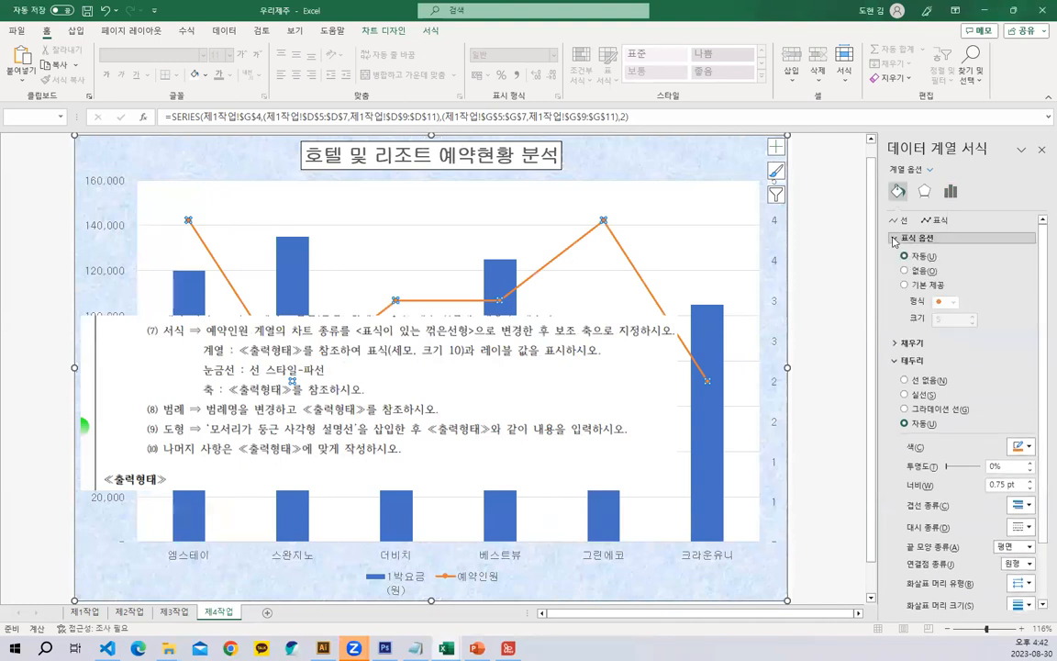
{"action": "left_click", "coordinate": [927, 285]}
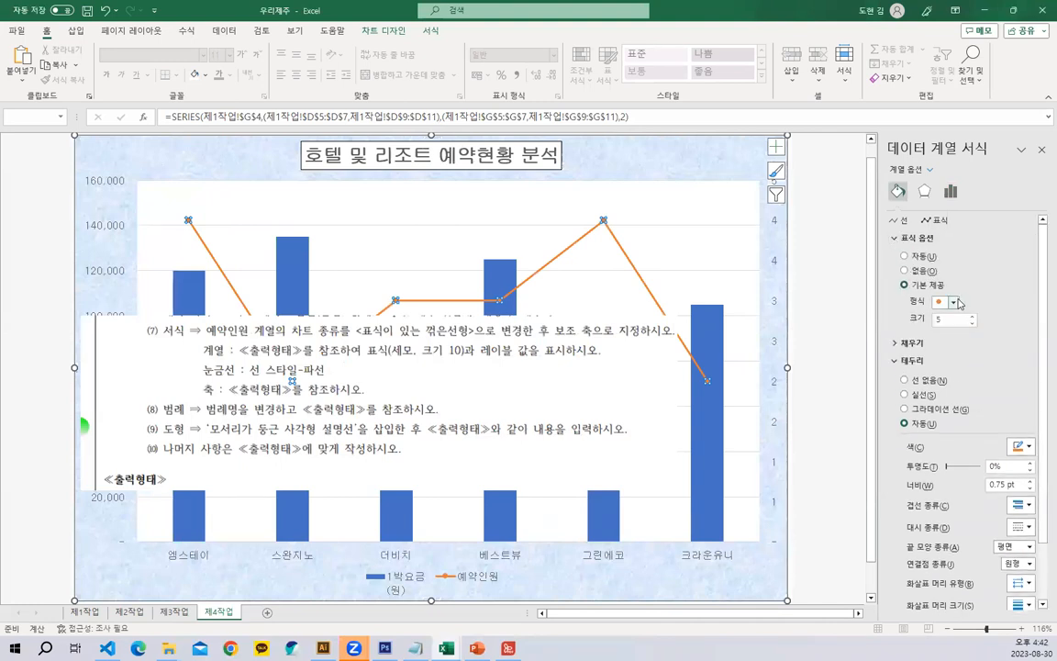
{"action": "left_click", "coordinate": [955, 302]}
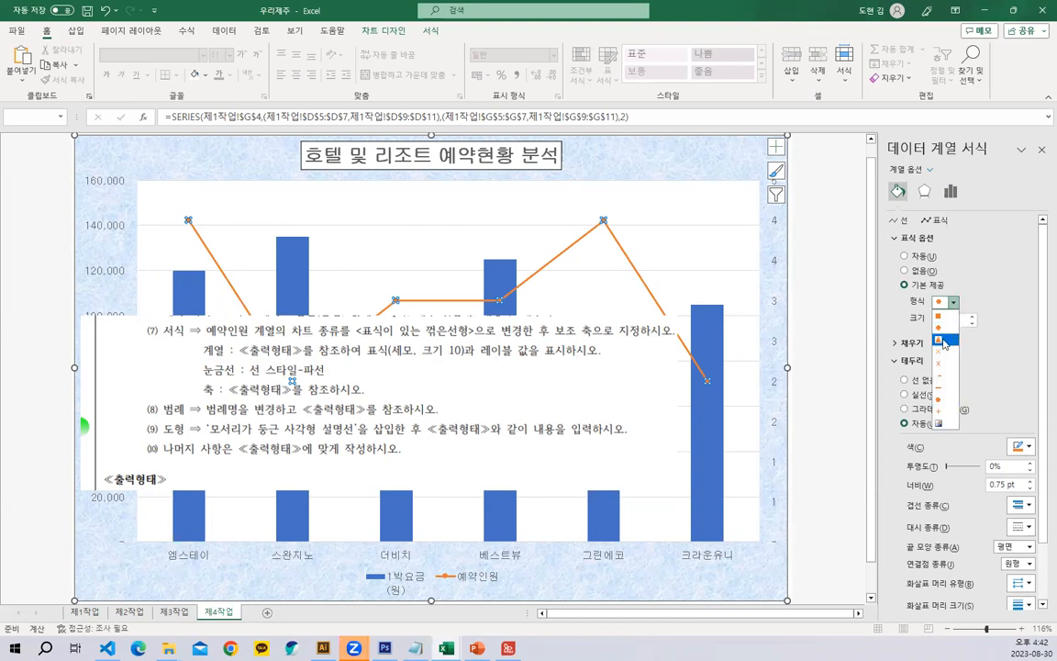
{"action": "left_click", "coordinate": [942, 342]}
{"action": "left_click", "coordinate": [915, 321]}
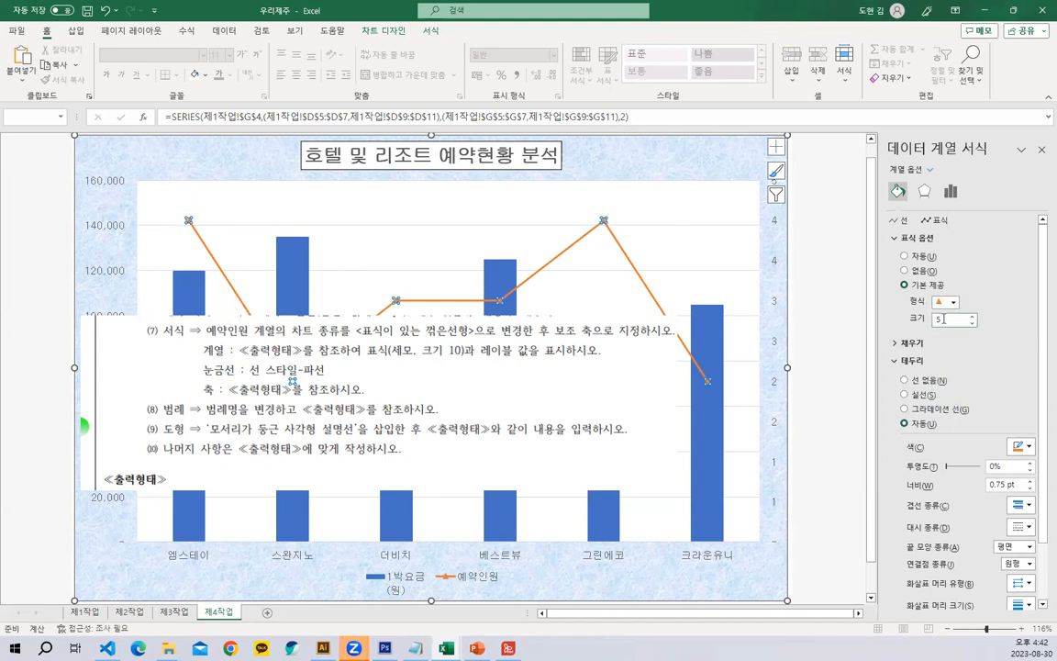
{"action": "type", "text": "10"}
{"action": "key", "text": "Return"}
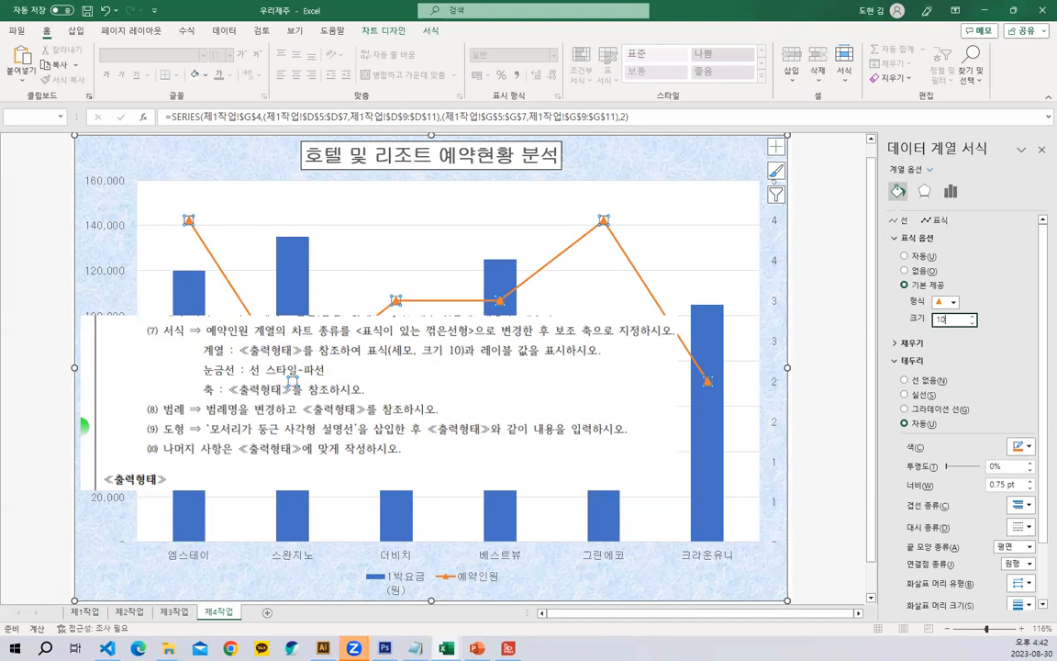
Step: Compare the formatted line with the sample output chart in the 2308A.pdf exam document, and return to the workbook
{"action": "key", "text": "alt+Tab"}
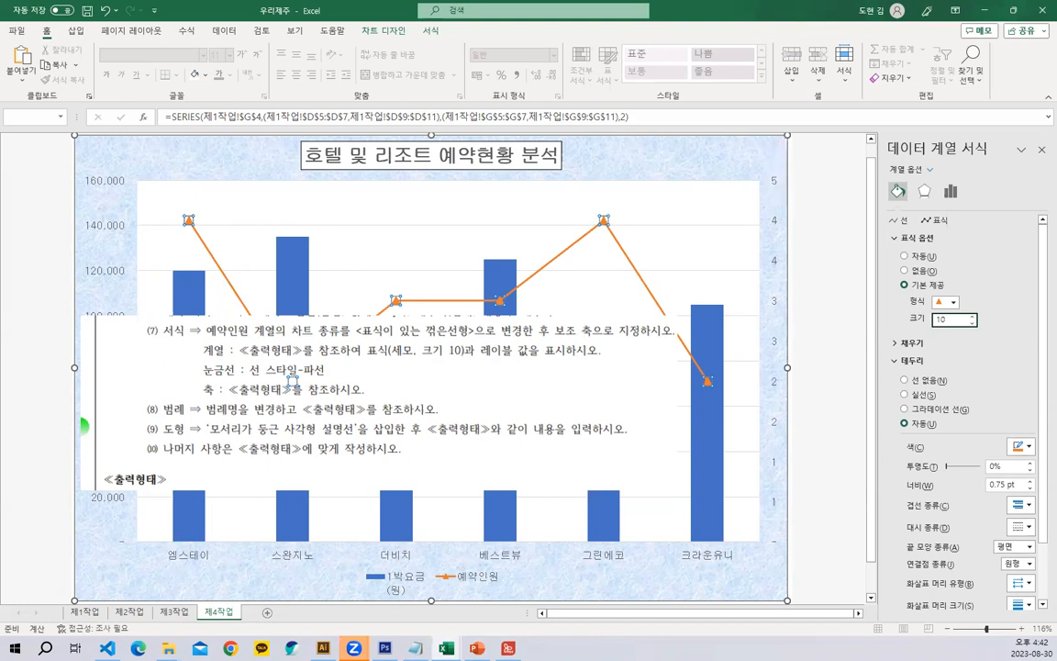
{"action": "left_click", "coordinate": [822, 135]}
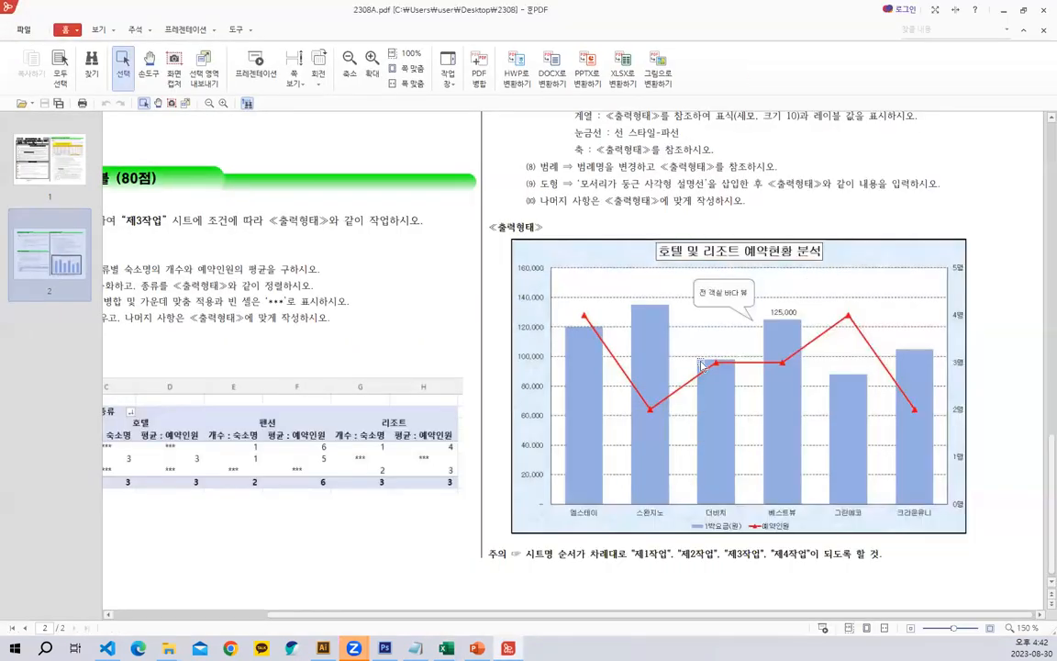
{"action": "double_click", "coordinate": [754, 21]}
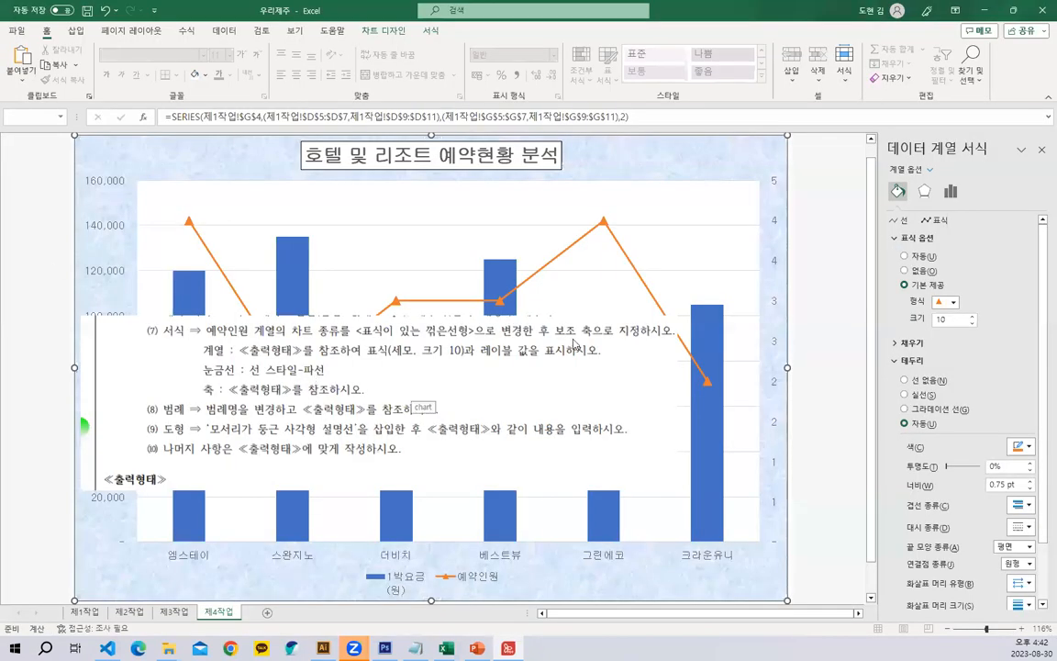